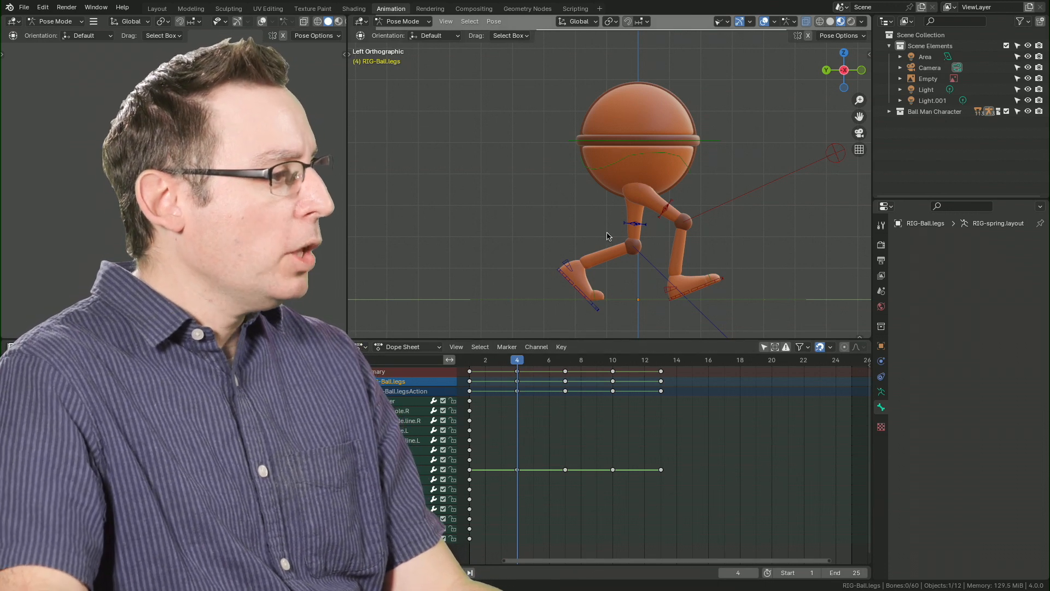
At frame 4, move the right foot IK bone back along Y to a Z location of about 0.04 m and rotate it to about -5°.
{"action": "left_click_drag", "start_coordinate": [523, 366], "coordinate": [522, 393]}
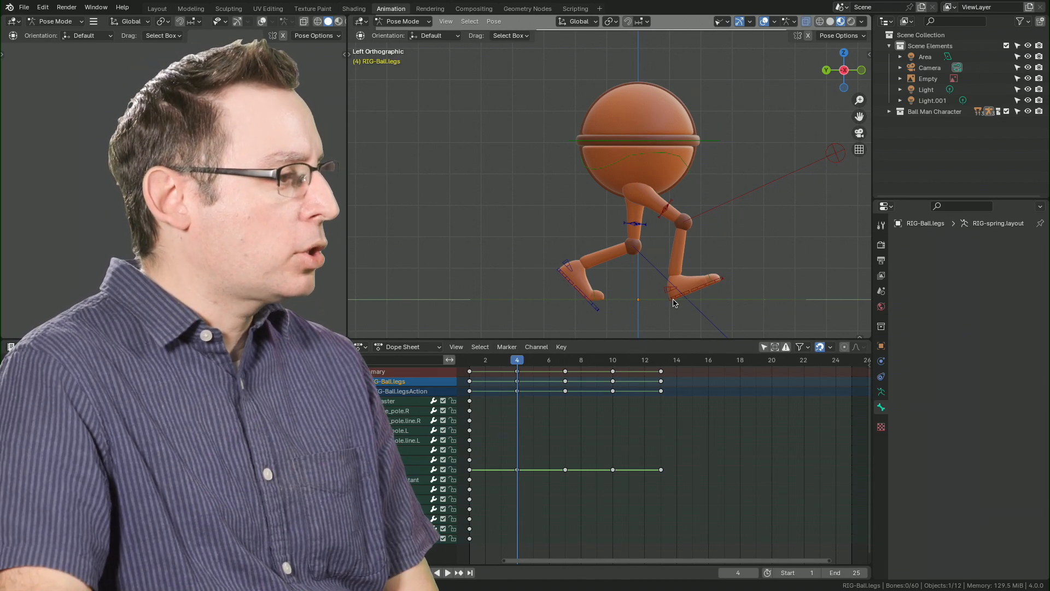
{"action": "left_click", "coordinate": [674, 303]}
{"action": "left_click", "coordinate": [703, 290]}
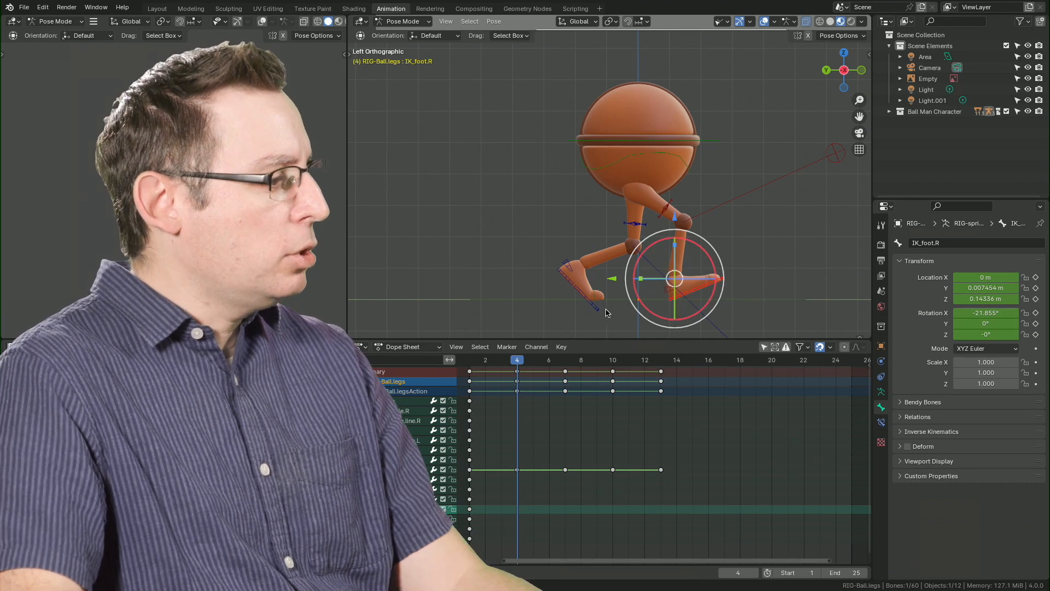
{"action": "scroll", "coordinate": [616, 283], "scroll_direction": "up", "scroll_amount": 4}
{"action": "scroll", "coordinate": [618, 241], "scroll_direction": "down", "scroll_amount": 2}
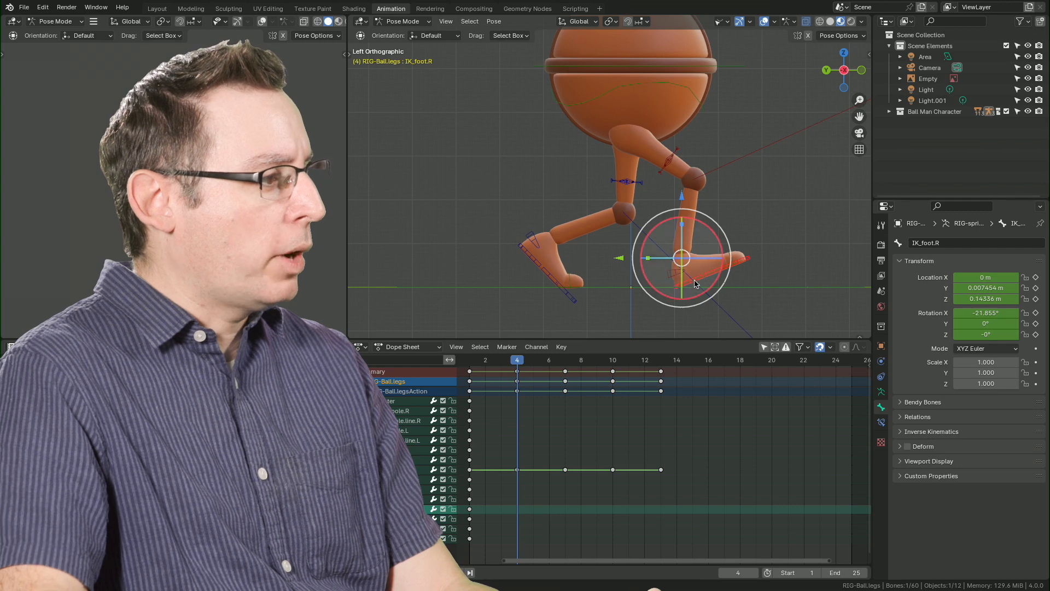
{"action": "key", "text": "g"}
{"action": "key", "text": "y"}
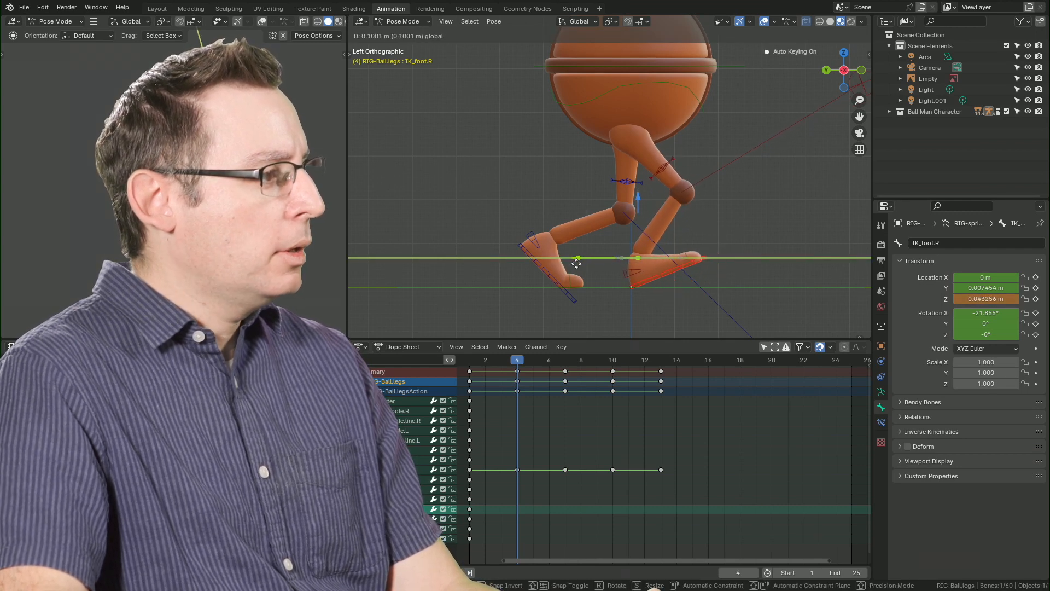
{"action": "left_click", "coordinate": [642, 233]}
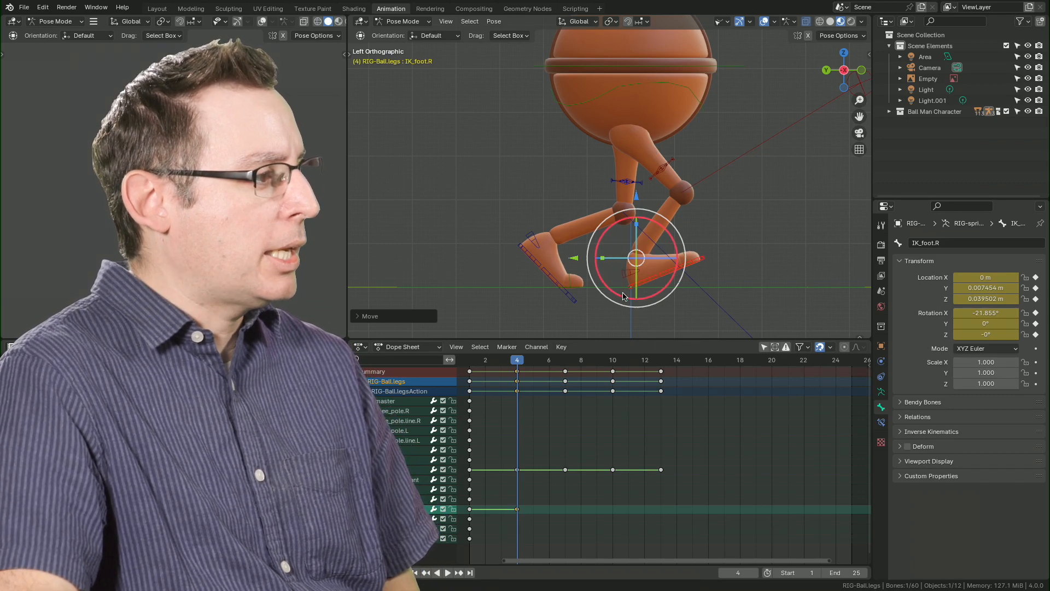
{"action": "left_click_drag", "start_coordinate": [674, 250], "coordinate": [679, 256]}
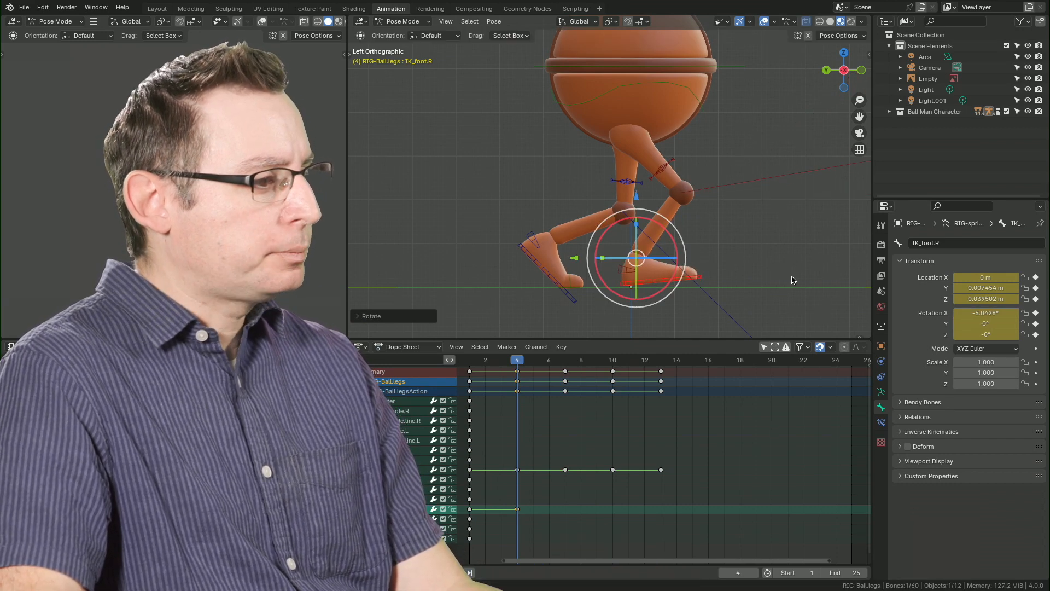
Set the right foot IK bone's X rotation and its Y and Z locations to 0.
{"action": "left_click", "coordinate": [996, 313]}
{"action": "type", "text": "0"}
{"action": "key", "text": "Return"}
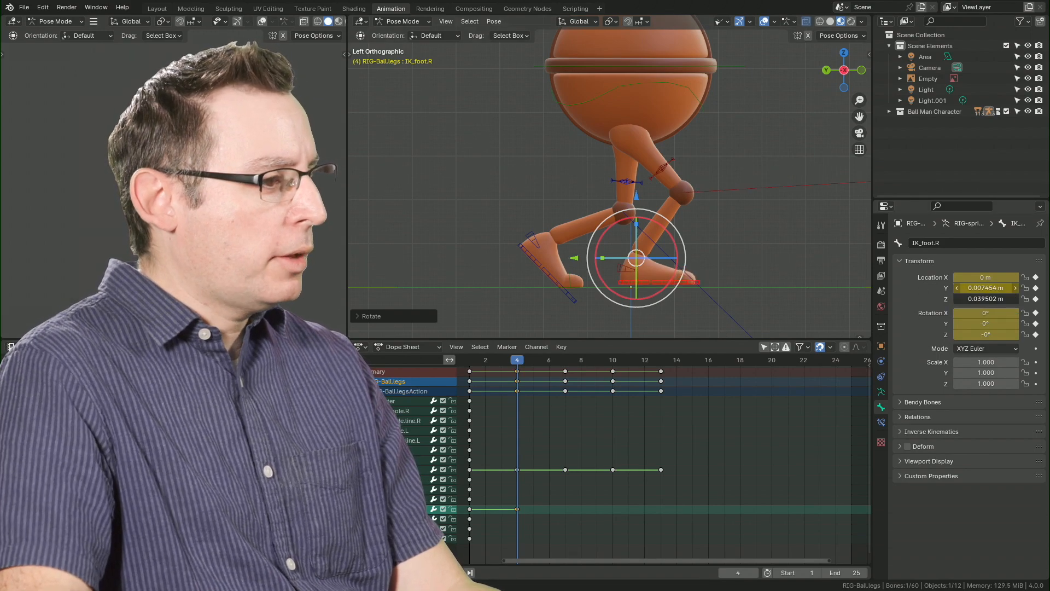
{"action": "left_click_drag", "start_coordinate": [983, 287], "coordinate": [982, 299]}
{"action": "type", "text": "0"}
{"action": "key", "text": "Return"}
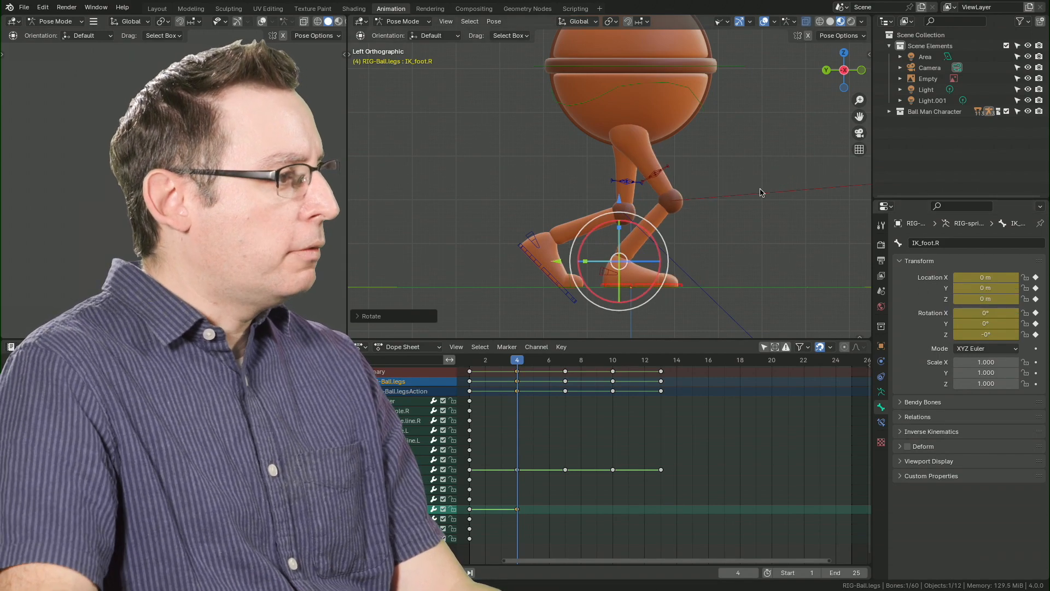
Move the right foot IK bone forward along the global Y axis by about 0.054 m.
{"action": "key", "text": "alt+a"}
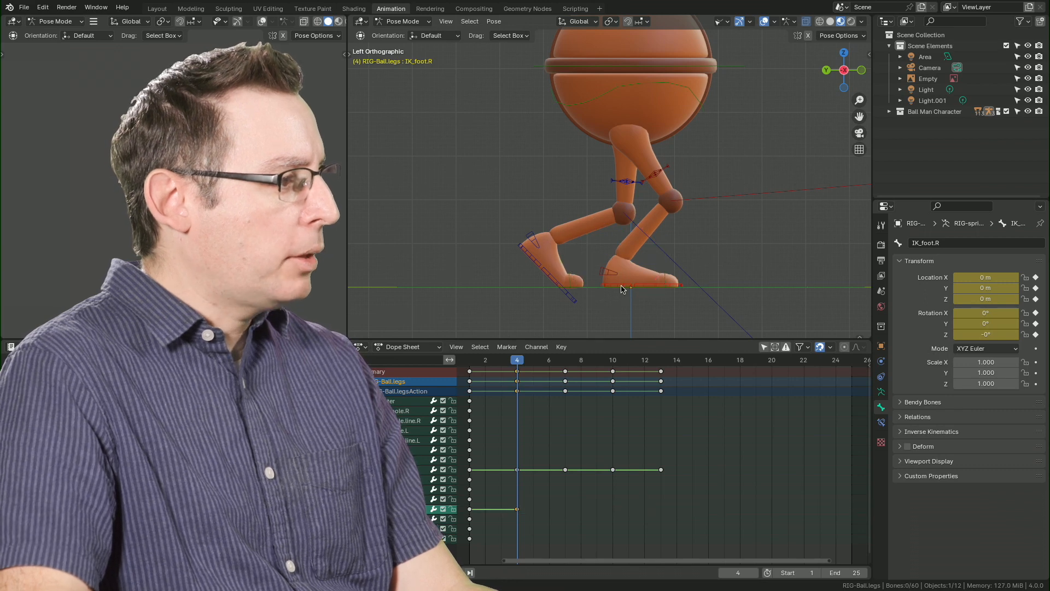
{"action": "left_click", "coordinate": [620, 287]}
{"action": "left_click", "coordinate": [610, 287]}
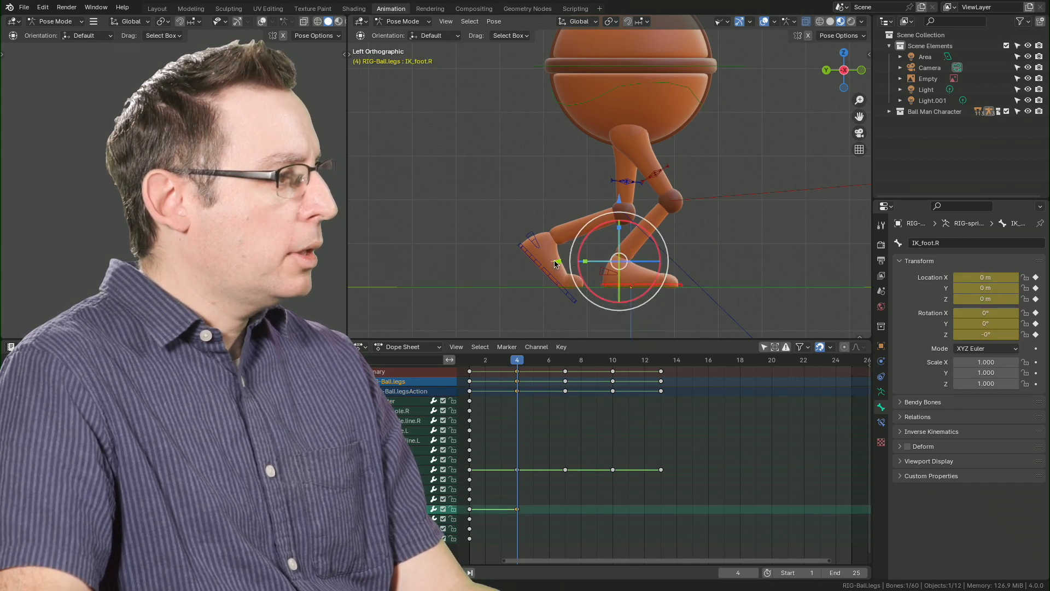
{"action": "key", "text": "g"}
{"action": "key", "text": "y"}
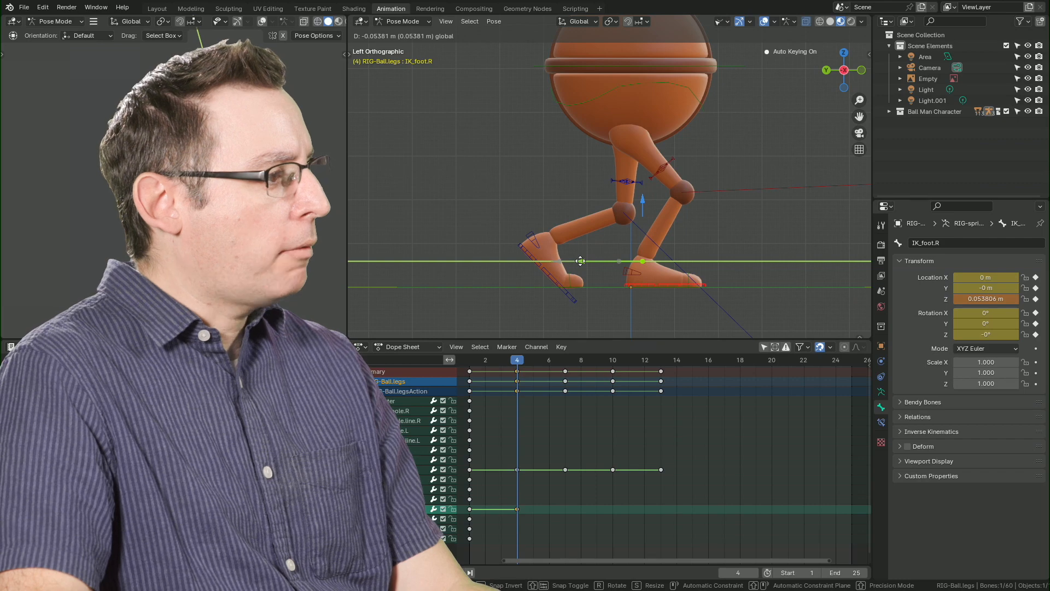
{"action": "left_click", "coordinate": [581, 261]}
Play and scrub between frames 3 and 4 to check the right foot's planting motion.
{"action": "key", "text": "space"}
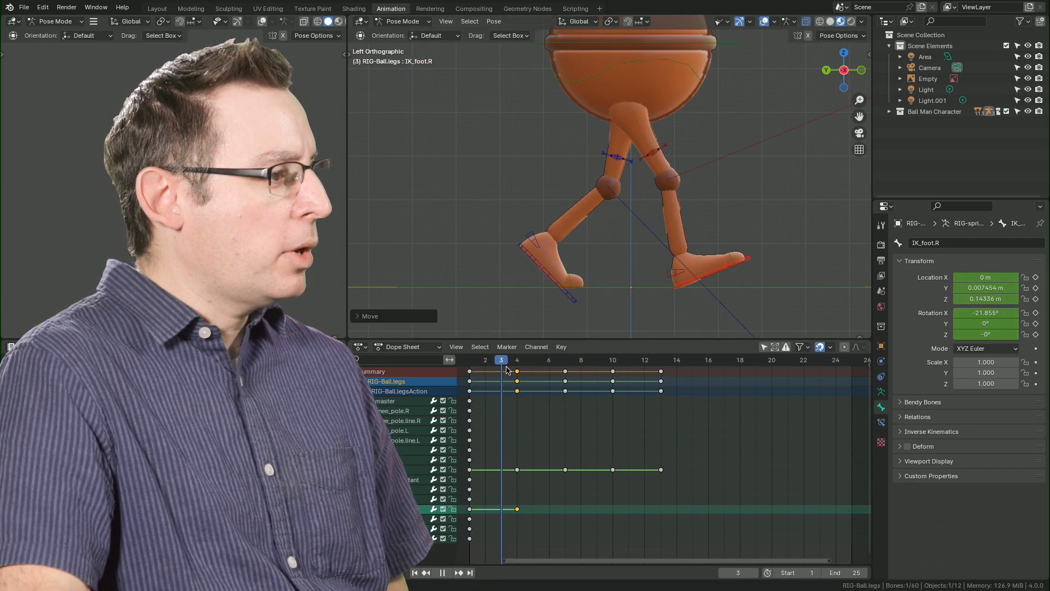
{"action": "key", "text": "Escape"}
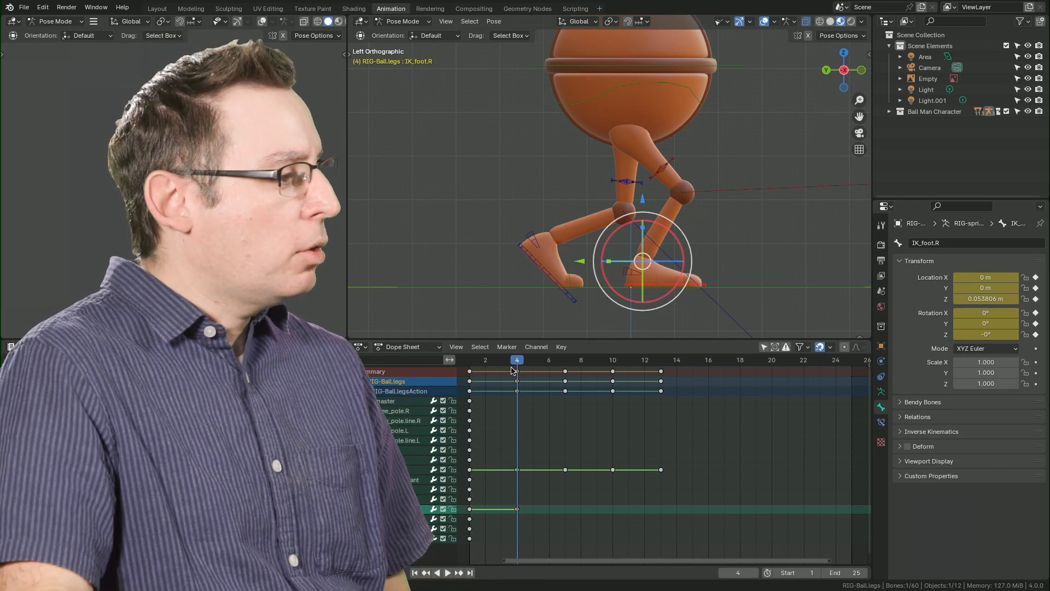
{"action": "key", "text": "space"}
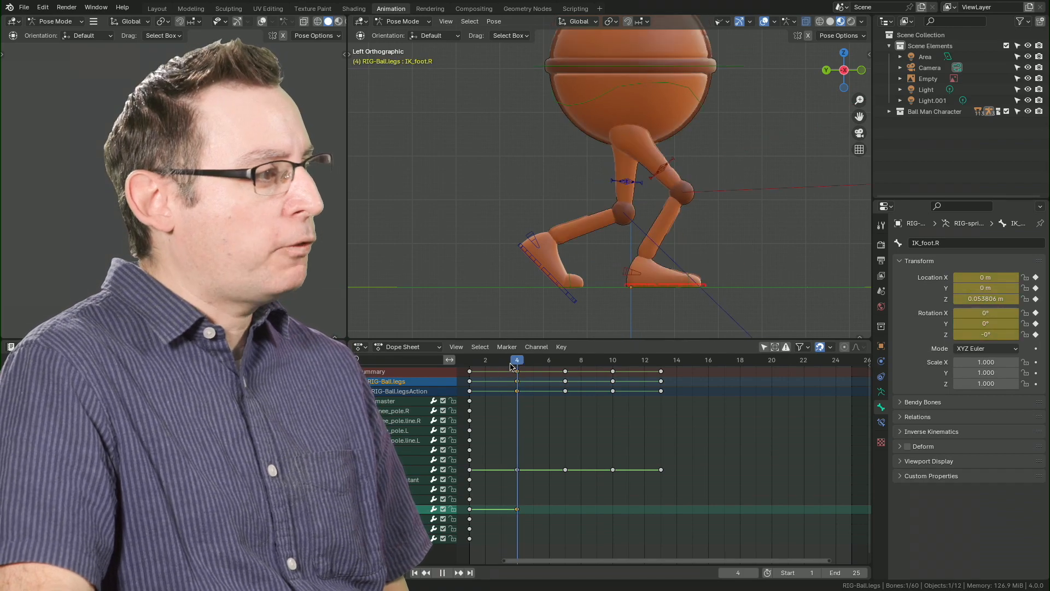
{"action": "key", "text": "Escape"}
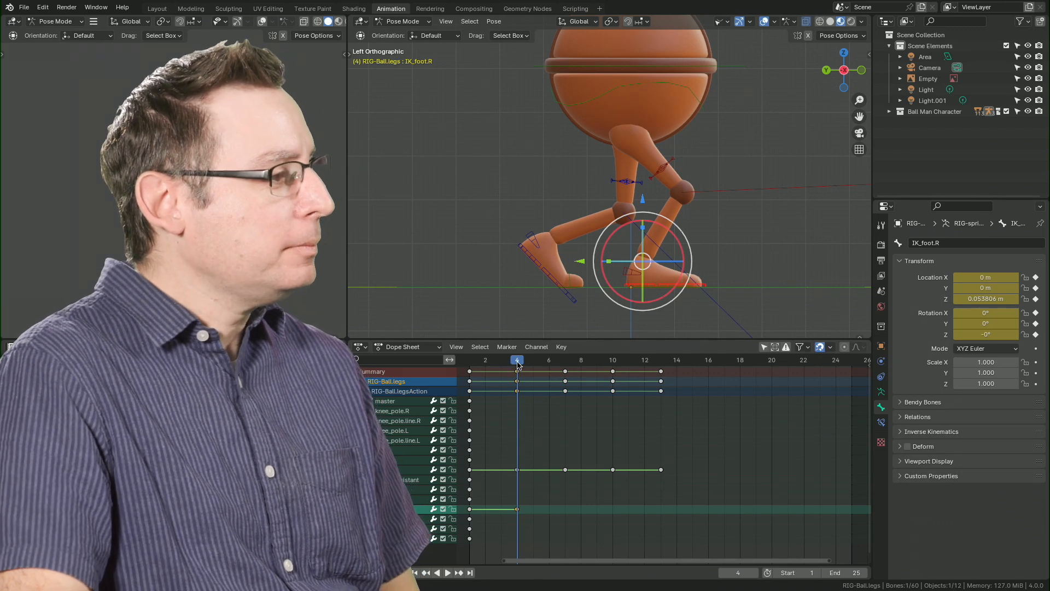
{"action": "mouse_move", "coordinate": [511, 367]}
{"action": "left_mouse_down"}
{"action": "mouse_move", "coordinate": [475, 370]}
{"action": "mouse_move", "coordinate": [517, 378]}
{"action": "left_mouse_up"}
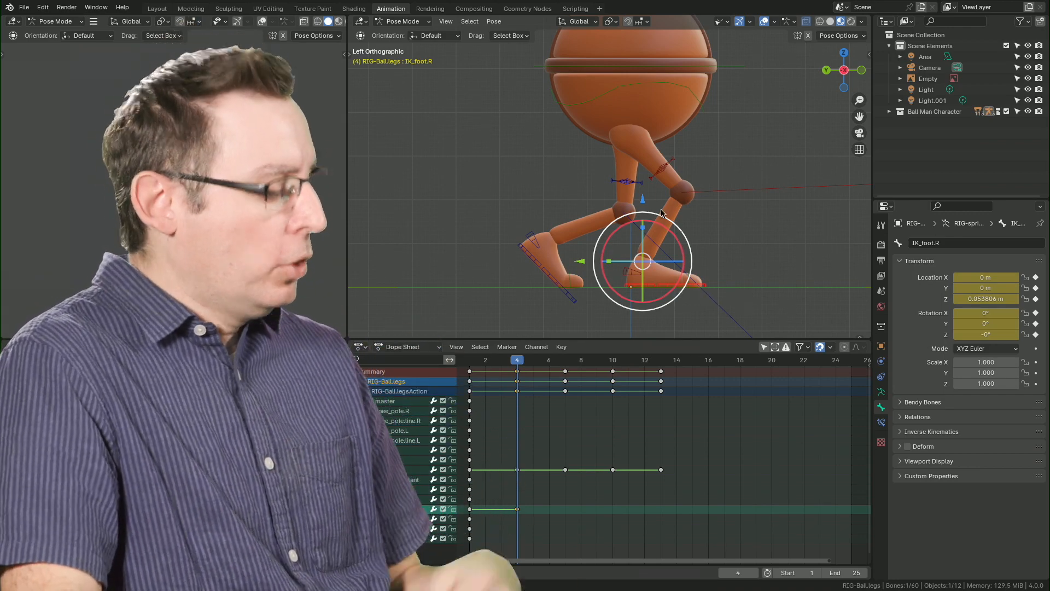
Compare the legs with the frame 4 pose in the walk-cycle reference image above the character.
{"action": "middle_click_drag", "start_coordinate": [710, 177], "coordinate": [683, 236], "text": "ctrl"}
{"action": "middle_click_drag", "start_coordinate": [672, 74], "coordinate": [693, 245], "text": "shift"}
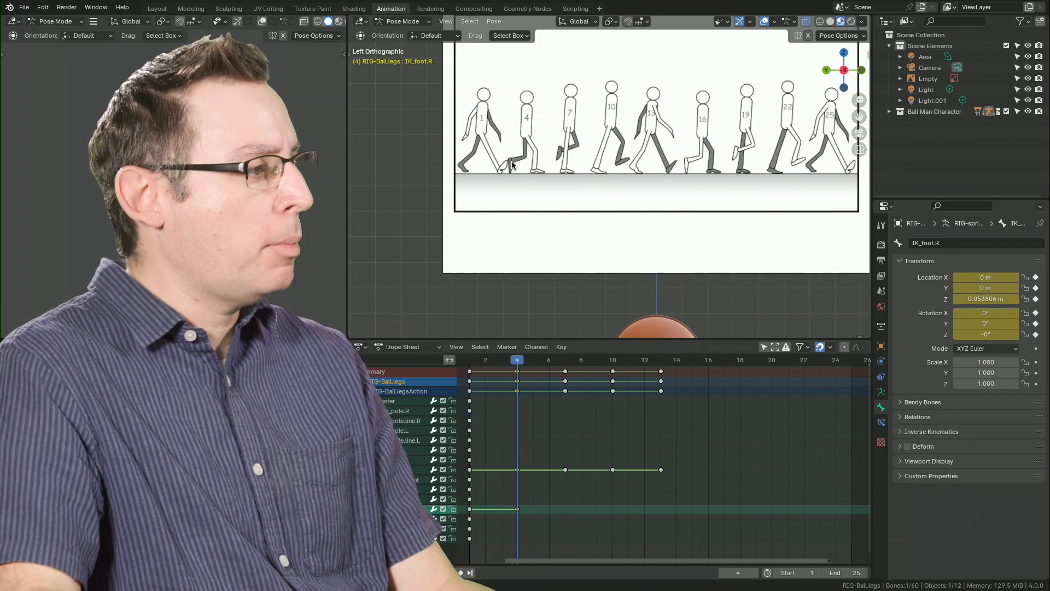
{"action": "middle_click_drag", "start_coordinate": [658, 260], "coordinate": [612, 16], "text": "shift"}
{"action": "scroll", "coordinate": [591, 159], "scroll_direction": "up", "scroll_amount": 9}
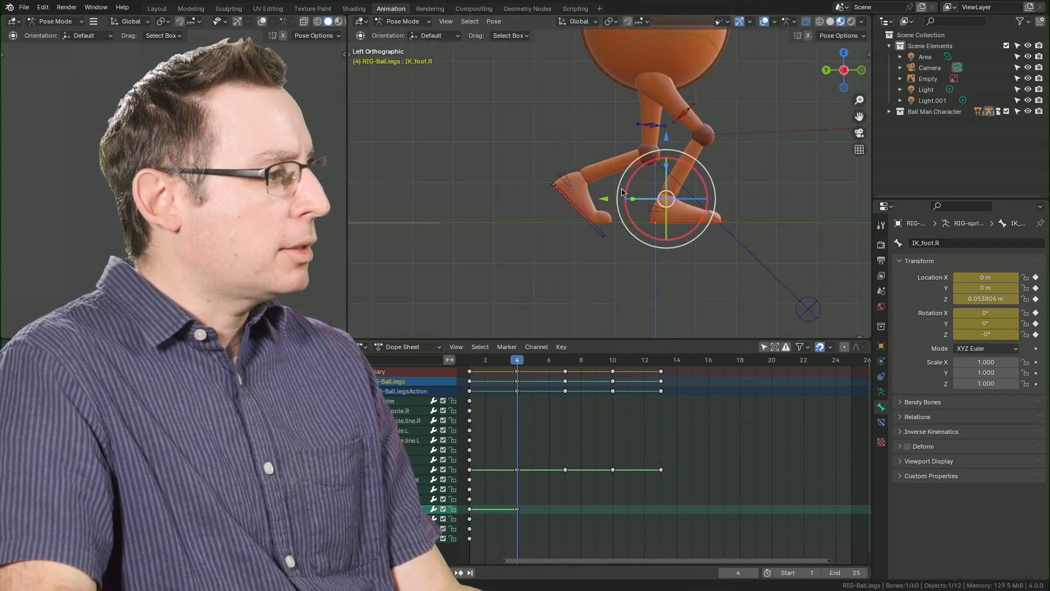
Rotate the left foot IK bone to about 88° around X and raise it to a Y location of about 0.075 m.
{"action": "middle_click_drag", "start_coordinate": [623, 212], "coordinate": [622, 221]}
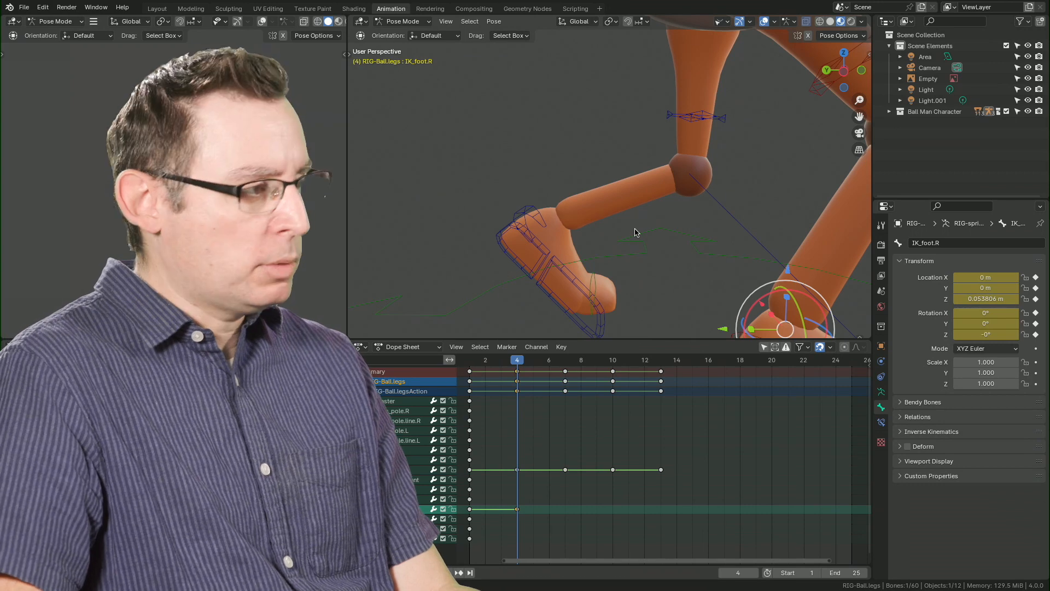
{"action": "key", "text": "ctrl+KP_3"}
{"action": "left_click", "coordinate": [537, 208]}
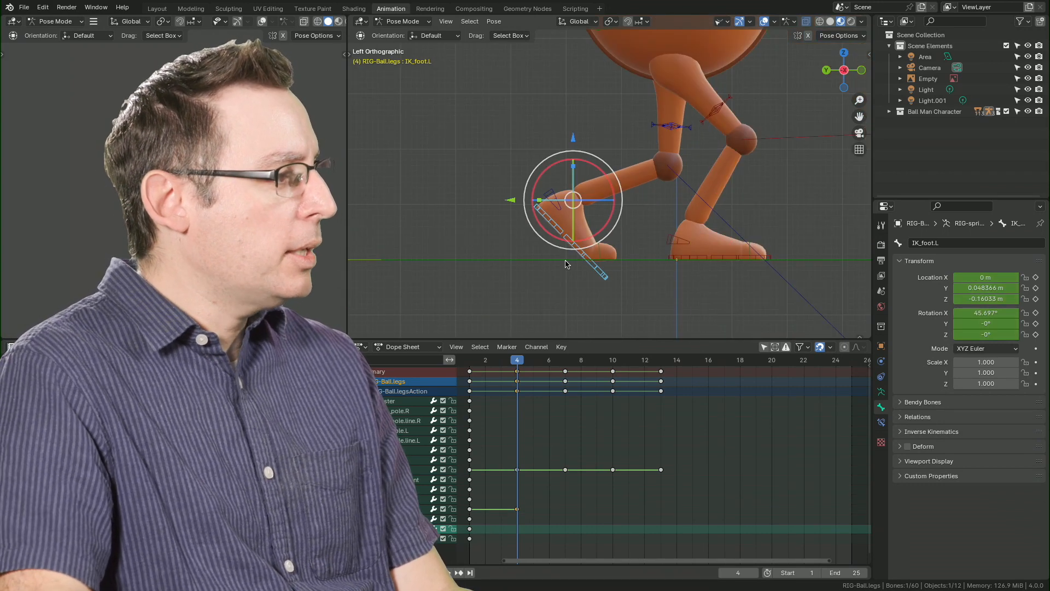
{"action": "left_click_drag", "start_coordinate": [589, 168], "coordinate": [609, 191]}
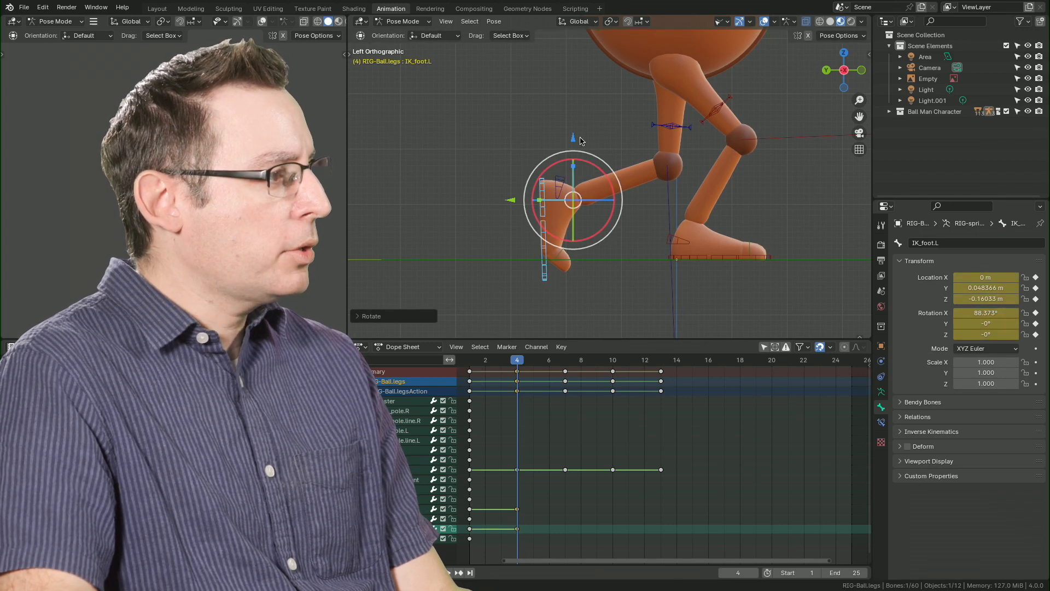
{"action": "left_click_drag", "start_coordinate": [575, 139], "coordinate": [572, 123]}
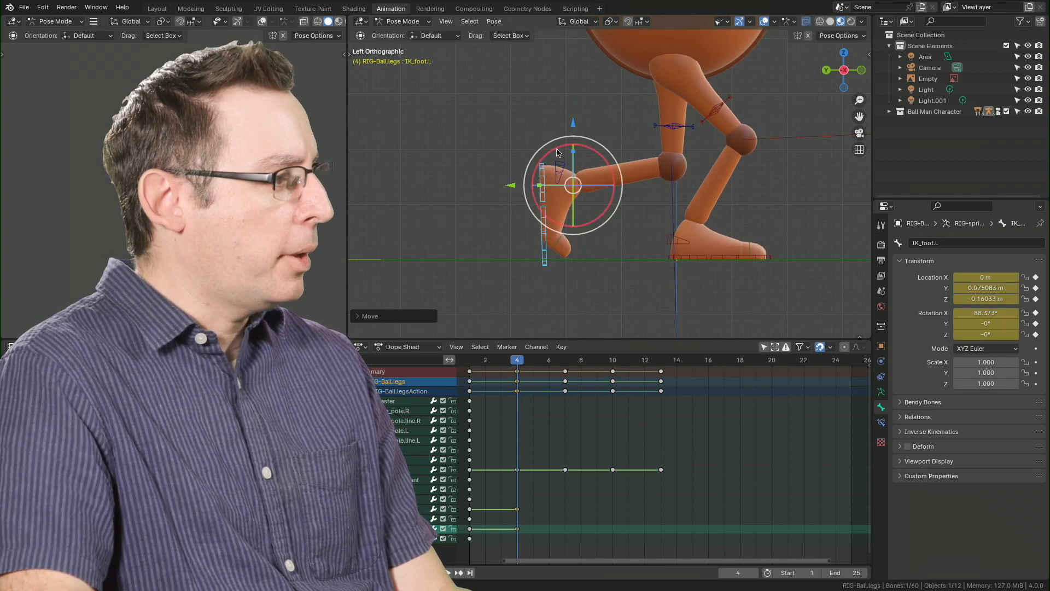
Straighten the left toe bone by setting its X rotation to 0, and keyframe it at frame 4.
{"action": "left_click", "coordinate": [551, 229]}
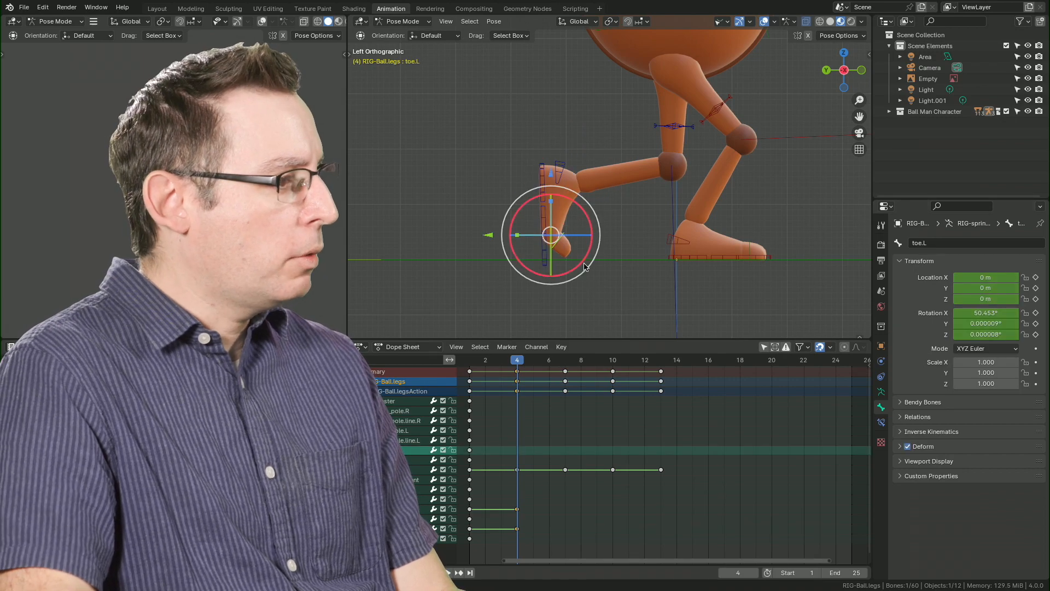
{"action": "double_click", "coordinate": [982, 313]}
{"action": "type", "text": "0"}
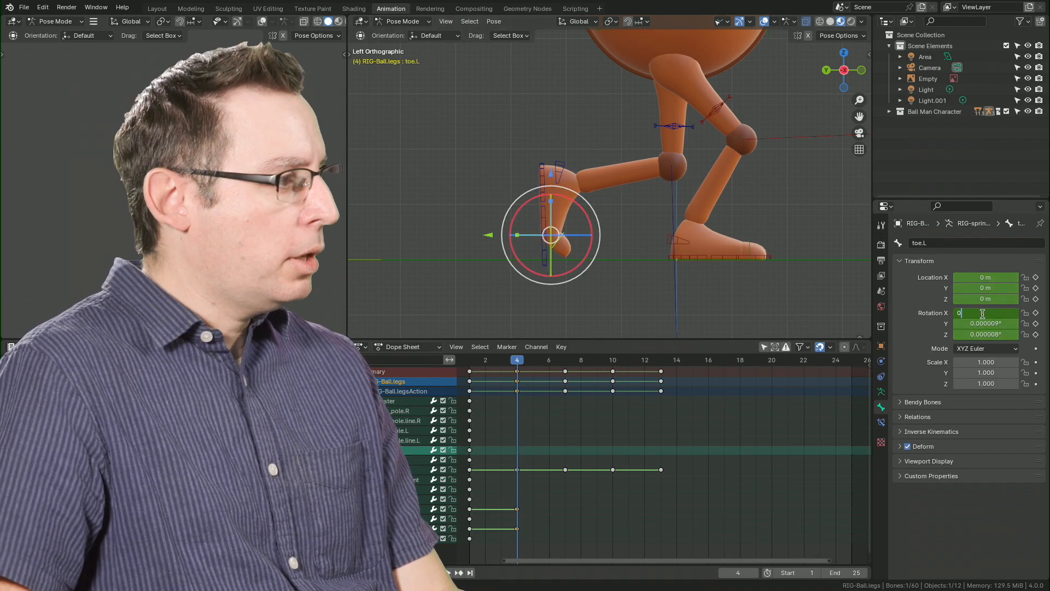
{"action": "key", "text": "Return"}
{"action": "key", "text": "i"}
Shift the left foot IK bone slightly forward to a Z location of about -0.151 m.
{"action": "left_click_drag", "start_coordinate": [491, 236], "coordinate": [498, 244]}
{"action": "key", "text": "ctrl+z"}
{"action": "left_click", "coordinate": [524, 218]}
{"action": "left_click", "coordinate": [543, 169]}
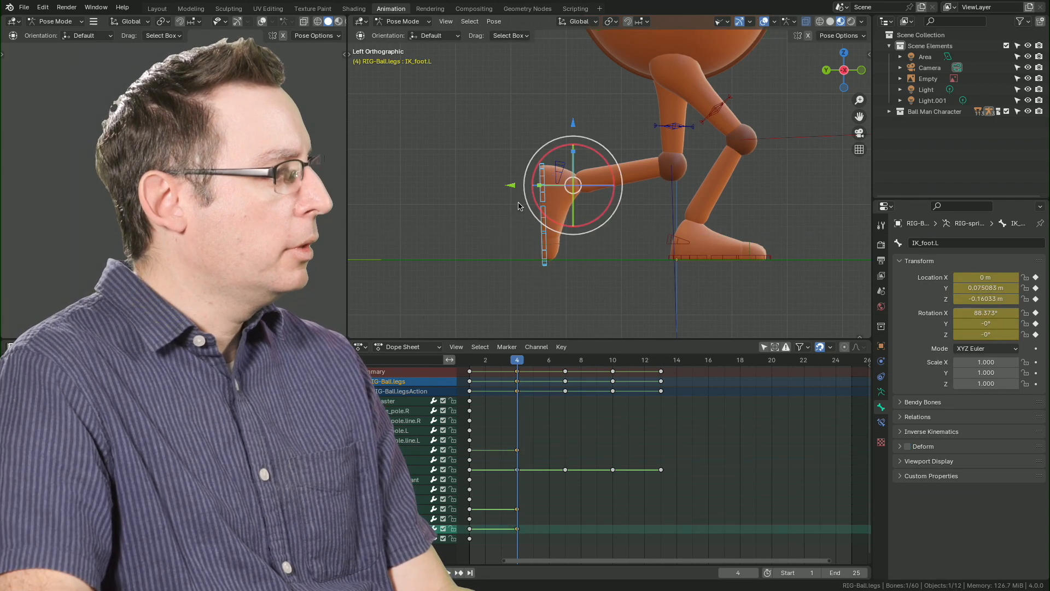
{"action": "left_click_drag", "start_coordinate": [511, 187], "coordinate": [510, 186]}
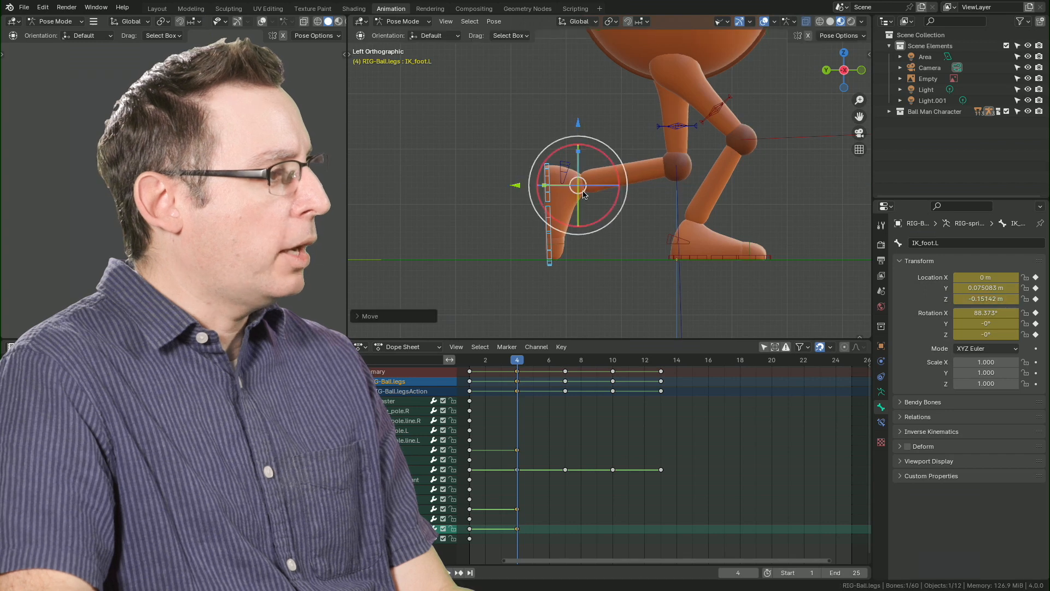
{"action": "scroll", "coordinate": [681, 193], "scroll_direction": "down", "scroll_amount": 3}
{"action": "middle_click_drag", "start_coordinate": [681, 192], "coordinate": [652, 222], "text": "shift"}
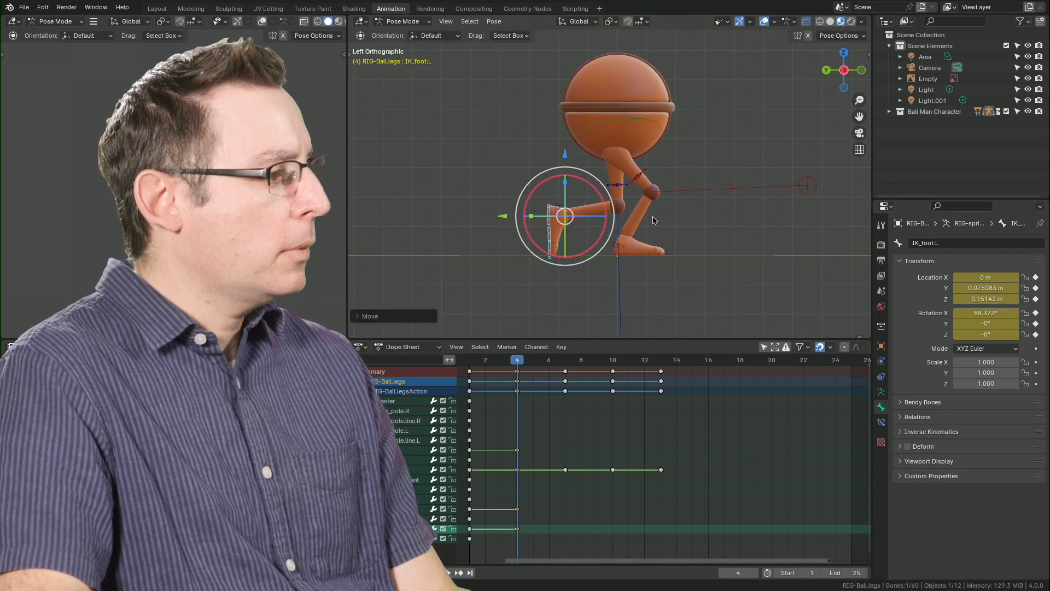
Examine the left toe's contact with the ground up close while stepping between frames 3 and 4.
{"action": "left_click", "coordinate": [522, 386]}
{"action": "key", "text": "space"}
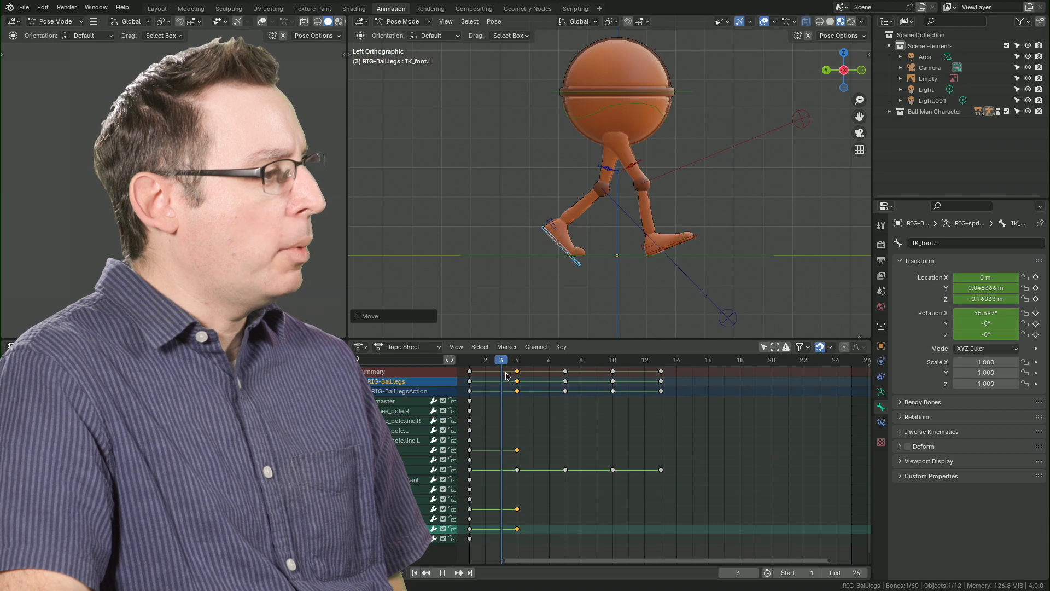
{"action": "left_click_drag", "start_coordinate": [513, 376], "coordinate": [505, 362]}
{"action": "middle_click_drag", "start_coordinate": [610, 185], "coordinate": [618, 152], "text": "shift"}
{"action": "scroll", "coordinate": [617, 155], "scroll_direction": "up", "scroll_amount": 8}
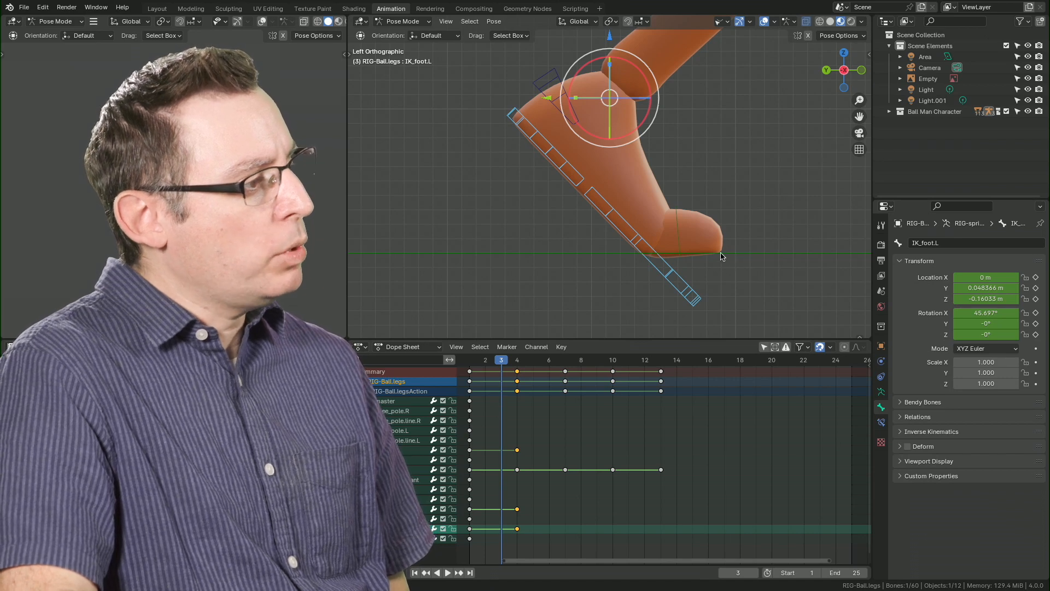
{"action": "key", "text": "space"}
{"action": "key", "text": "space"}
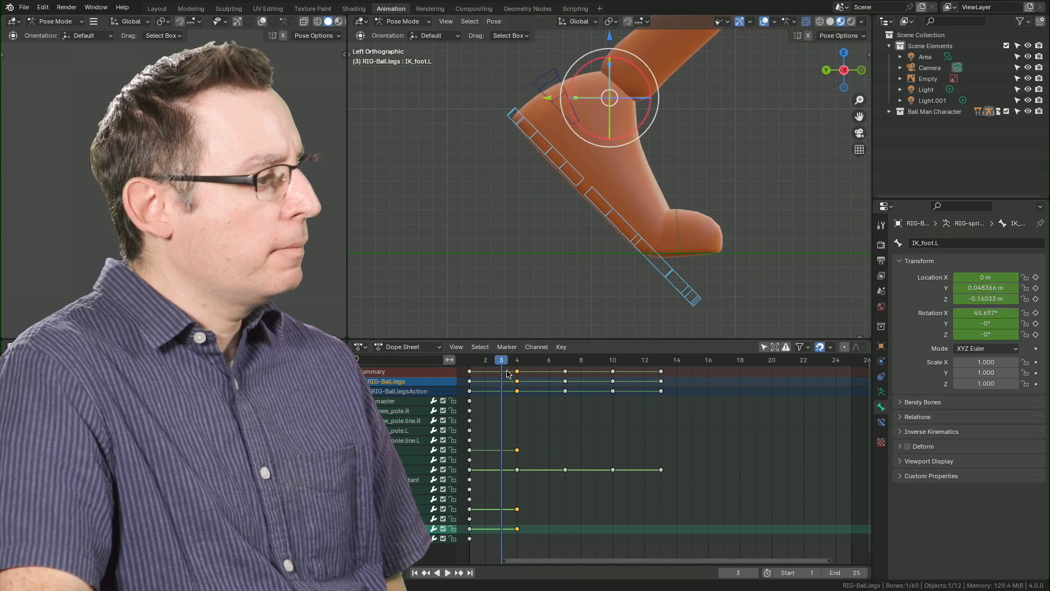
{"action": "key", "text": "space"}
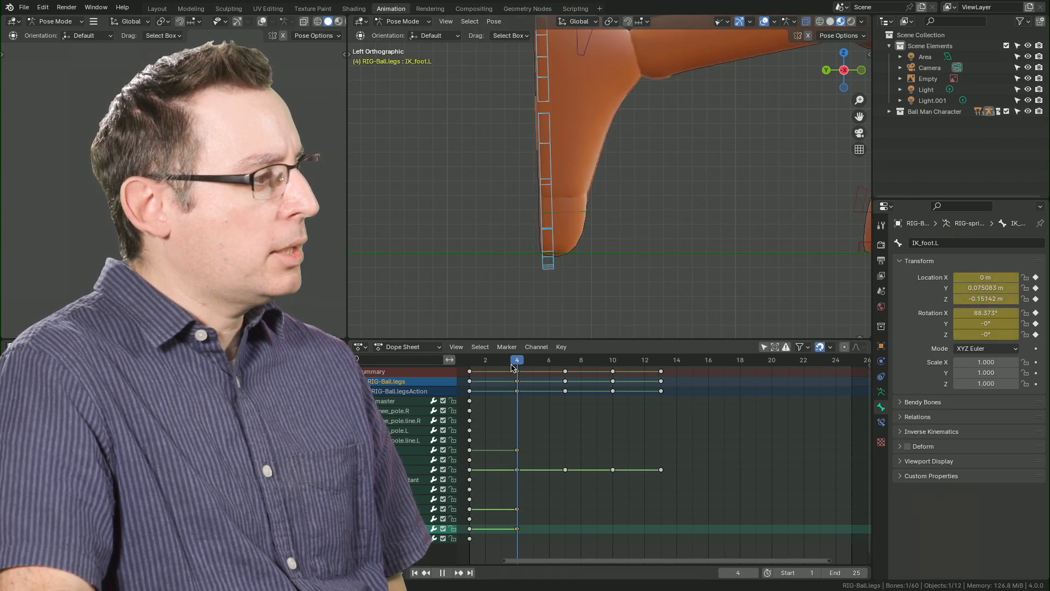
{"action": "key", "text": "space"}
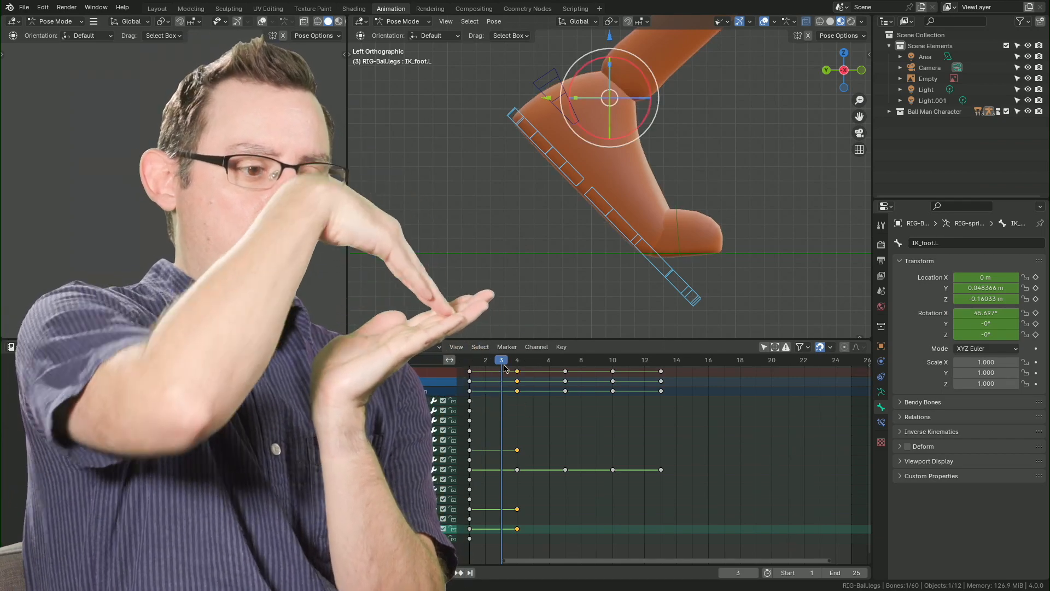
At frame 4, move the left foot IK bone forward to a Z location of about -0.096 m and compare its toe position with frame 3.
{"action": "left_click_drag", "start_coordinate": [507, 363], "coordinate": [517, 362]}
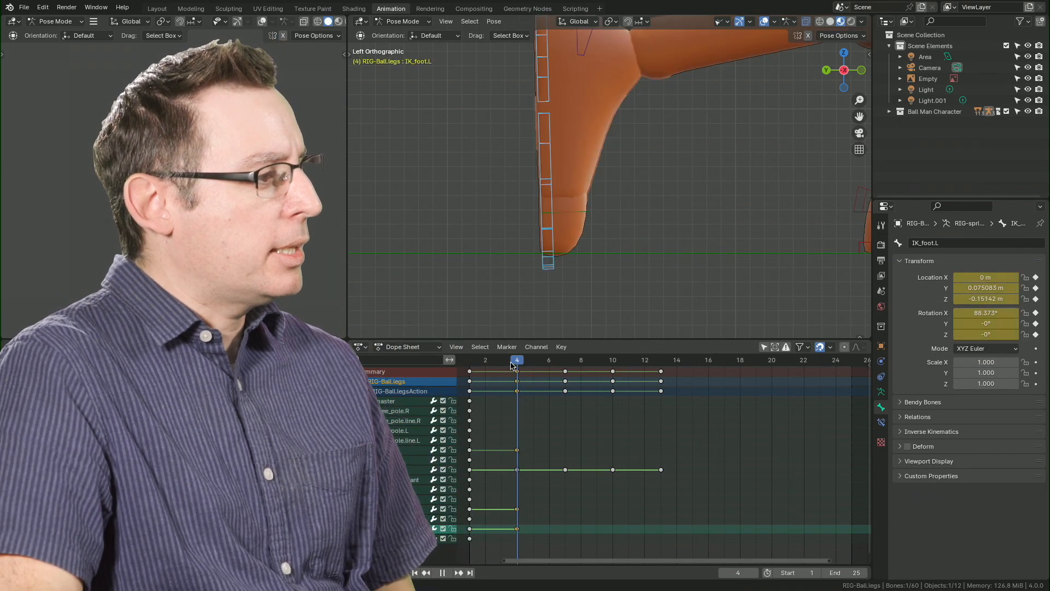
{"action": "left_click_drag", "start_coordinate": [561, 59], "coordinate": [647, 58]}
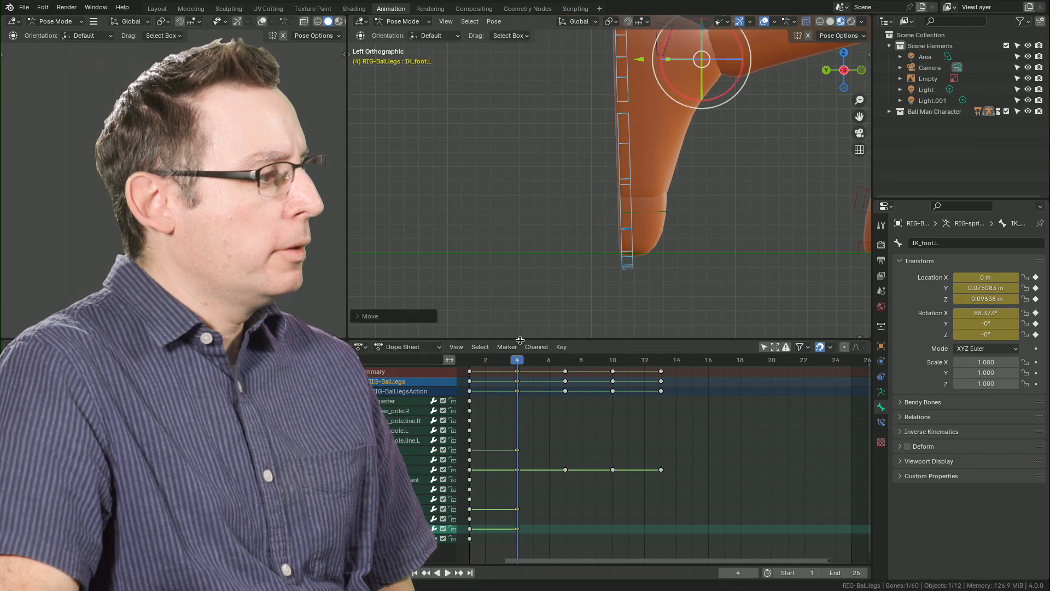
{"action": "left_click_drag", "start_coordinate": [517, 362], "coordinate": [508, 363]}
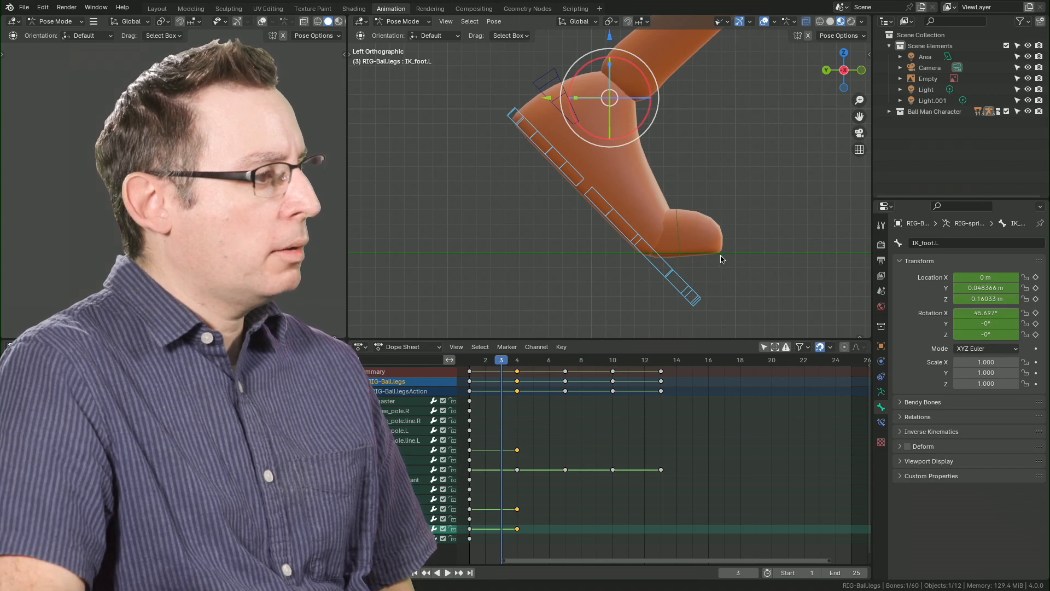
At frame 4, move the left foot IK bone forward to a Z location of about -0.033 m and compare the whole pose with frame 3.
{"action": "mouse_move", "coordinate": [516, 369]}
{"action": "left_mouse_down"}
{"action": "mouse_move", "coordinate": [503, 361]}
{"action": "mouse_move", "coordinate": [513, 361]}
{"action": "left_mouse_up"}
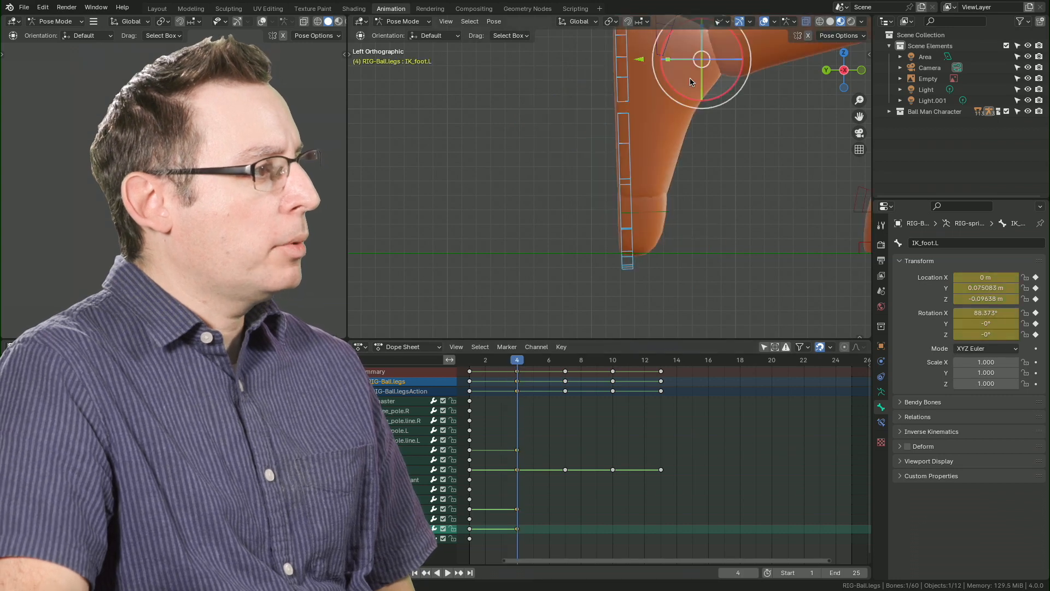
{"action": "left_click_drag", "start_coordinate": [641, 60], "coordinate": [734, 60]}
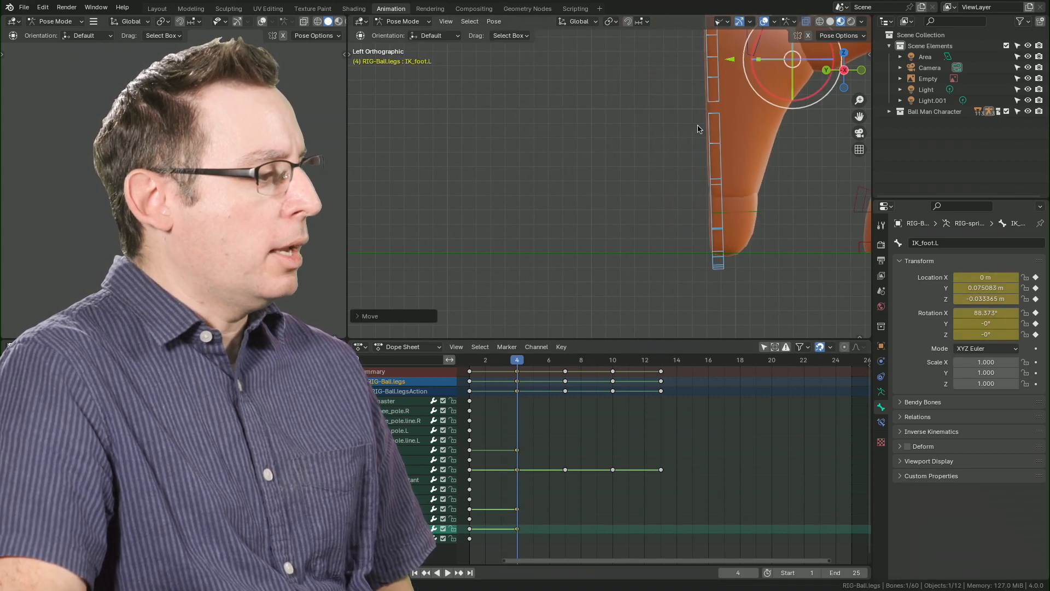
{"action": "key", "text": "space"}
{"action": "left_click", "coordinate": [516, 370]}
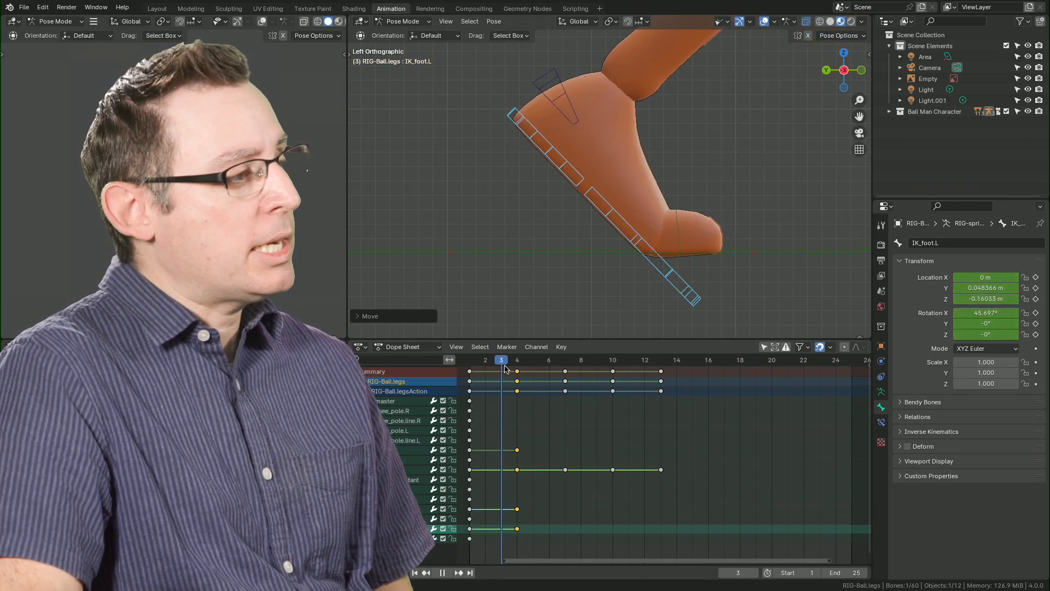
{"action": "left_click_drag", "start_coordinate": [505, 369], "coordinate": [517, 370]}
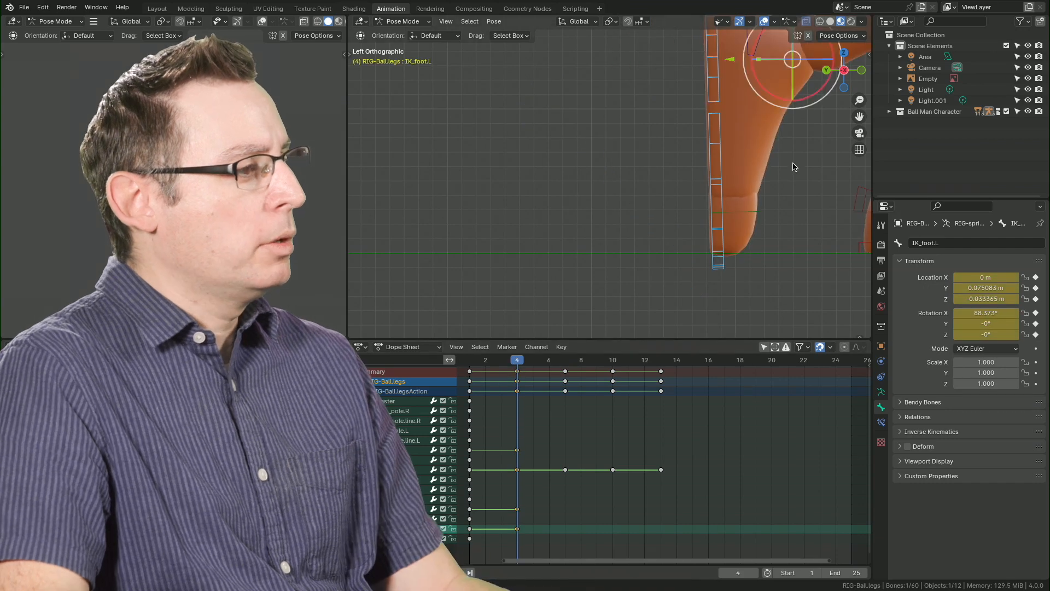
{"action": "scroll", "coordinate": [743, 186], "scroll_direction": "down", "scroll_amount": 7}
{"action": "middle_click_drag", "start_coordinate": [718, 177], "coordinate": [654, 305], "text": "shift"}
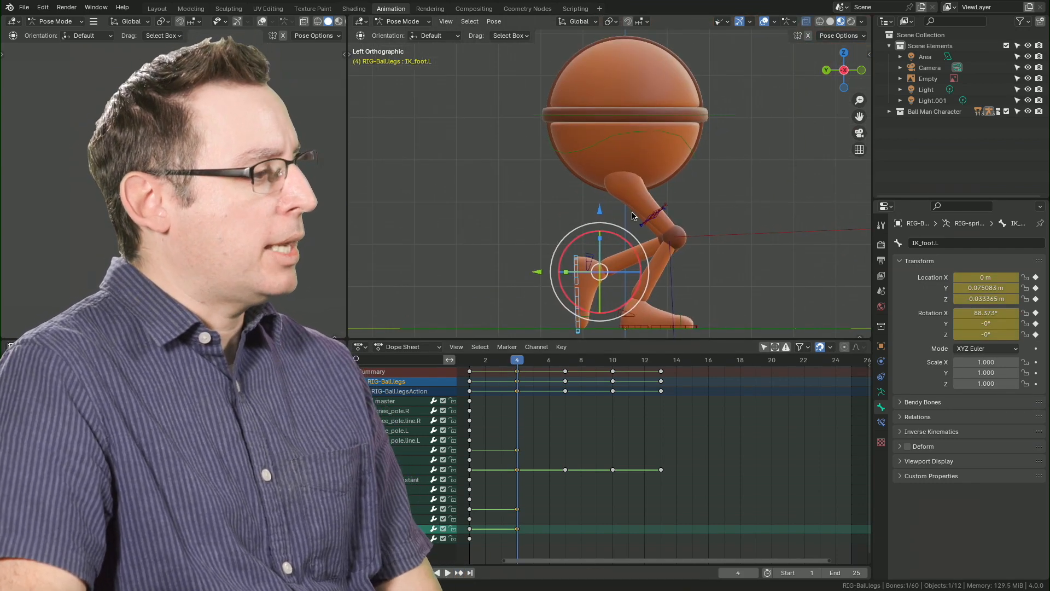
{"action": "key", "text": "space"}
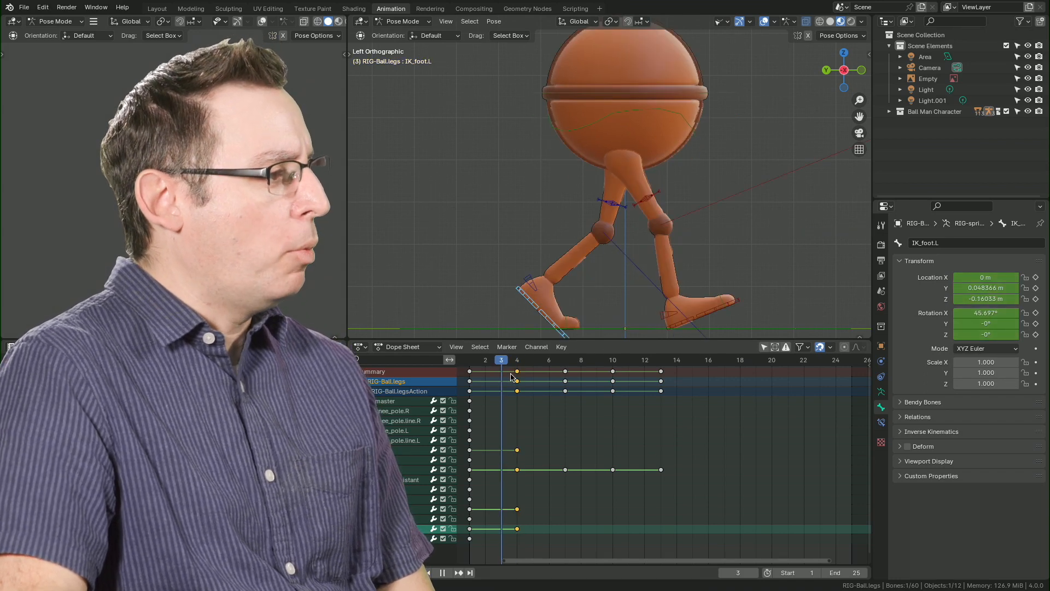
{"action": "key", "text": "space"}
{"action": "mouse_move", "coordinate": [520, 365]}
{"action": "left_mouse_down"}
{"action": "mouse_move", "coordinate": [507, 365]}
{"action": "mouse_move", "coordinate": [517, 365]}
{"action": "left_mouse_up"}
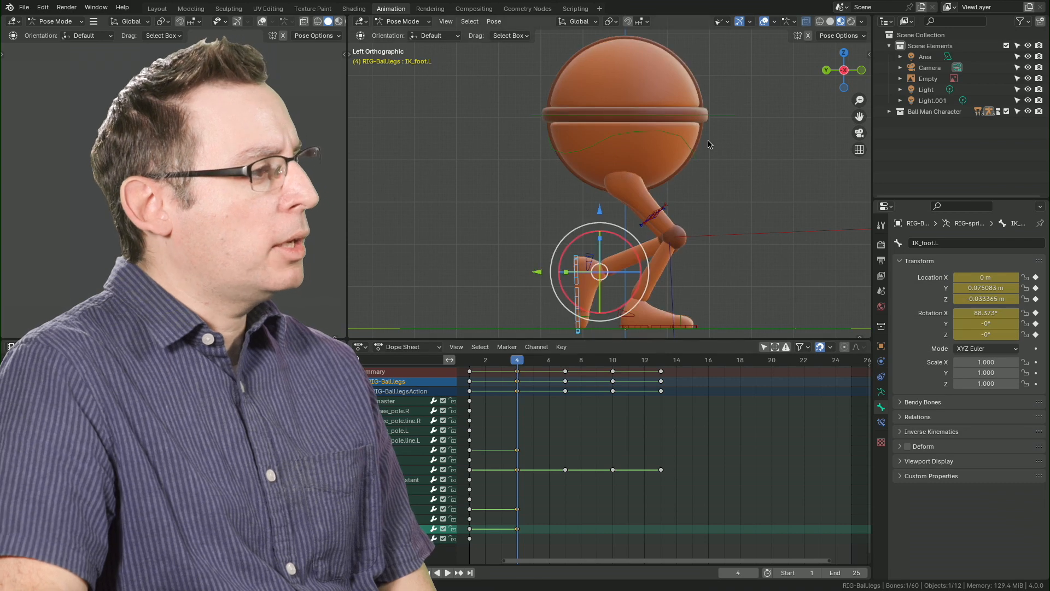
Raise the torso bone at frame 4 to a Y location of about -0.038 m and compare the pose with frame 3.
{"action": "left_click", "coordinate": [626, 54]}
{"action": "key", "text": "g"}
{"action": "key", "text": "z"}
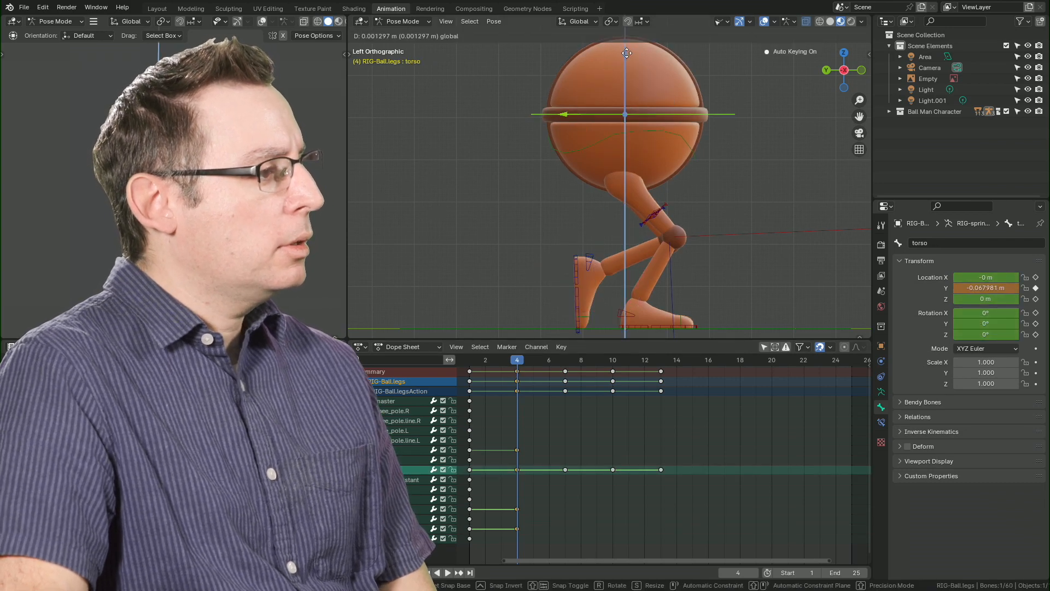
{"action": "left_click_drag", "start_coordinate": [628, 46], "coordinate": [628, 41]}
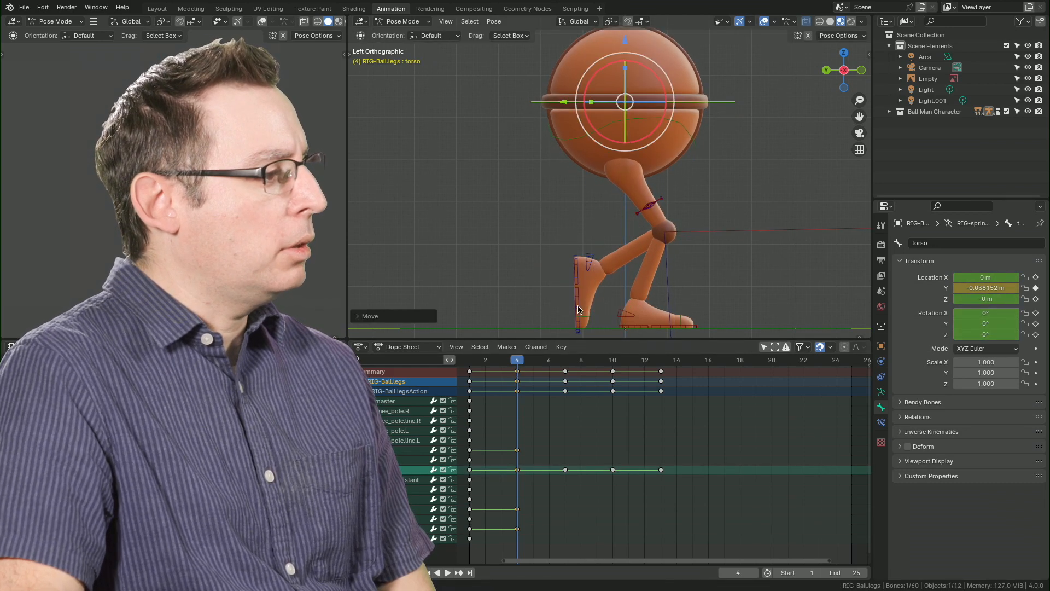
{"action": "key", "text": "i"}
{"action": "key", "text": "space"}
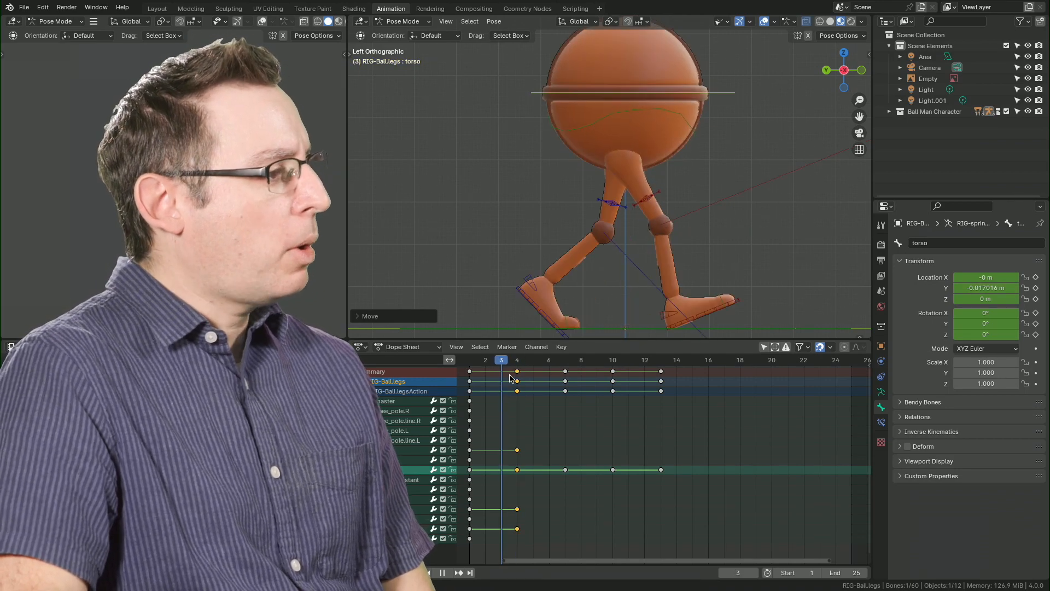
{"action": "key", "text": "space"}
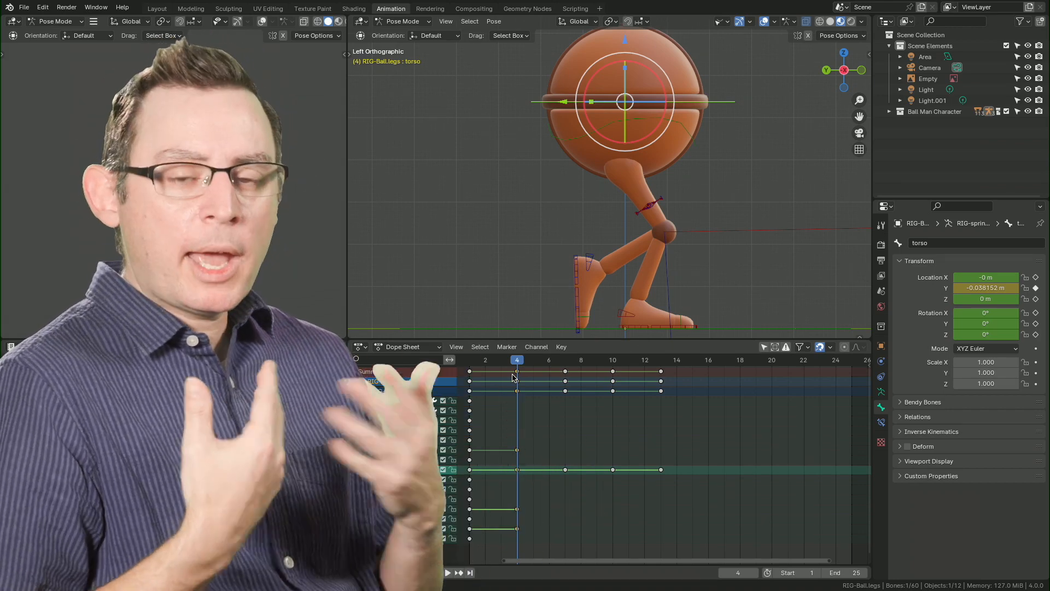
{"action": "mouse_move", "coordinate": [518, 360]}
{"action": "left_mouse_down"}
{"action": "mouse_move", "coordinate": [530, 364]}
{"action": "mouse_move", "coordinate": [498, 374]}
{"action": "mouse_move", "coordinate": [510, 376]}
{"action": "left_mouse_up"}
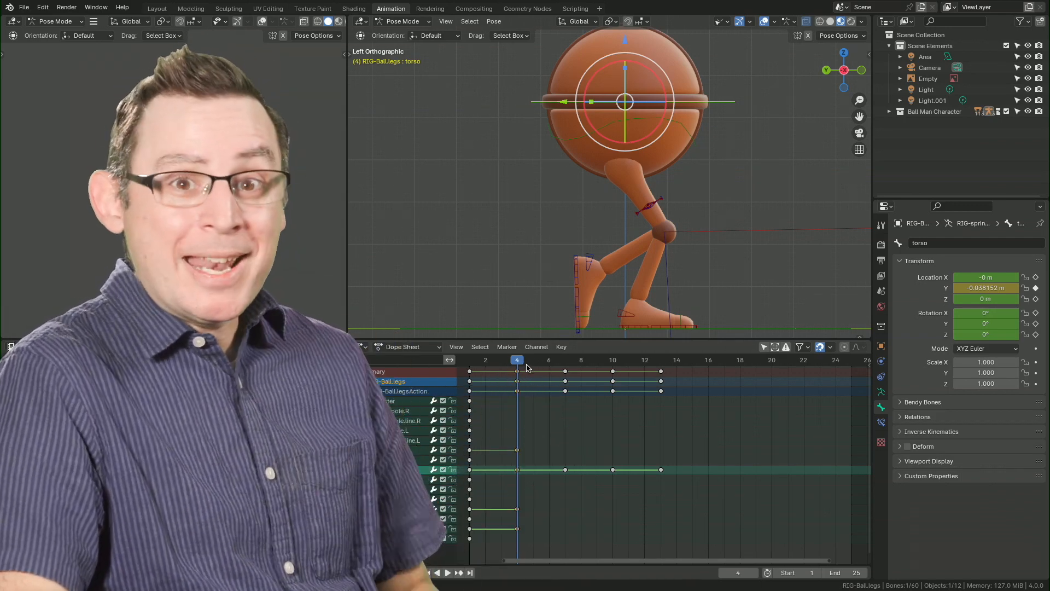
{"action": "key", "text": "space"}
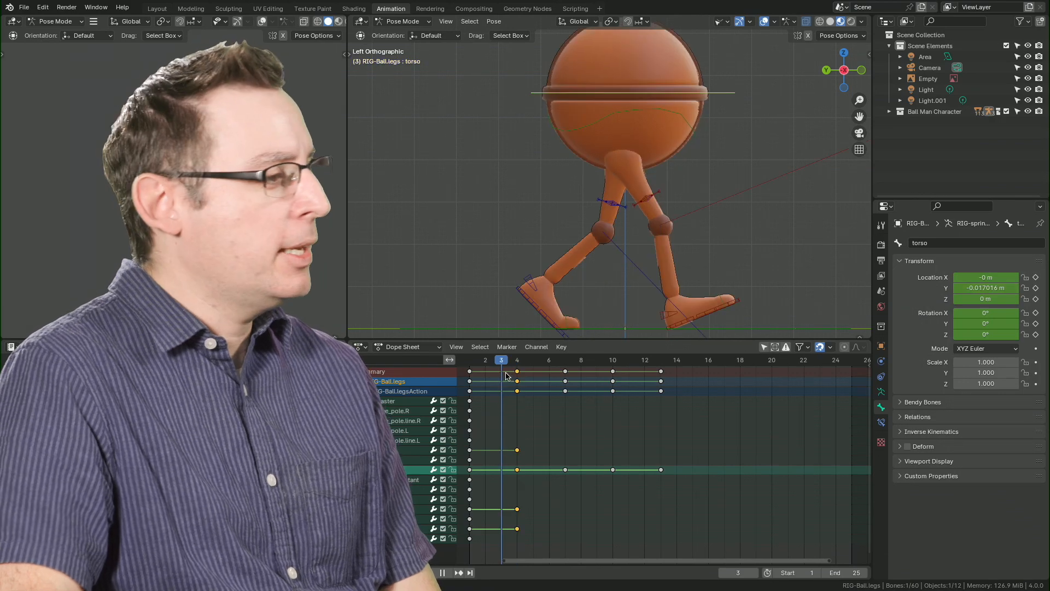
{"action": "key", "text": "space"}
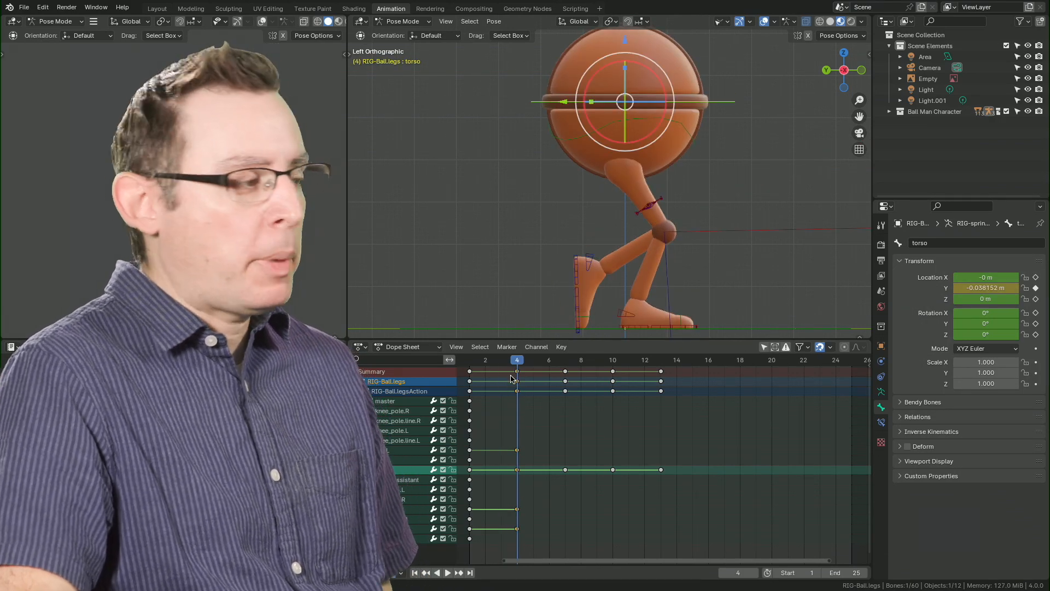
At frame 7, move the left foot IK bone to about 0.091 m in Y and -0.009 m in Z, with an X rotation of about 34°.
{"action": "key", "text": "space"}
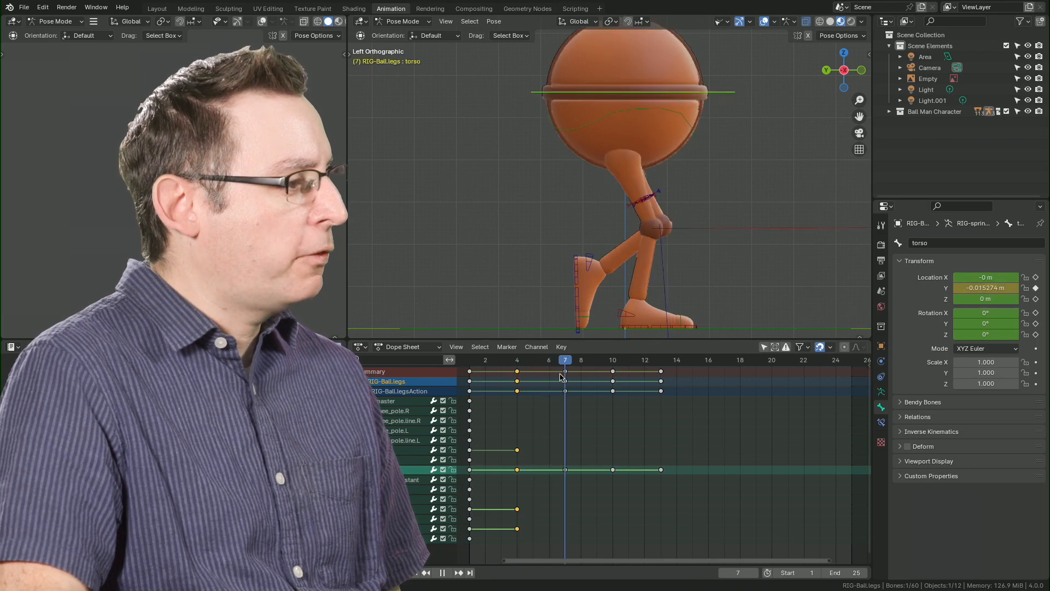
{"action": "key", "text": "space"}
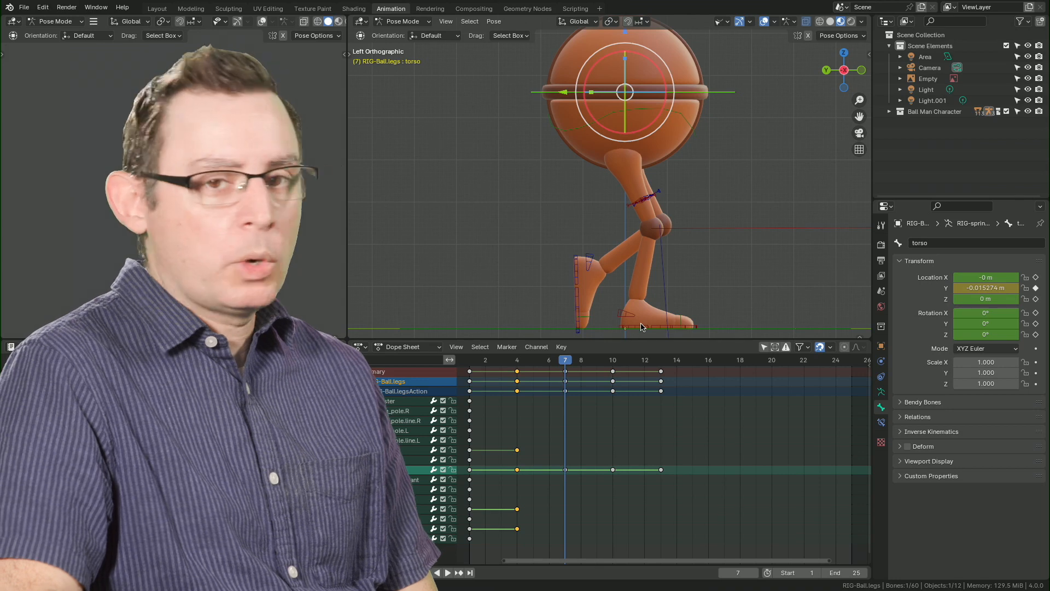
{"action": "key", "text": "space"}
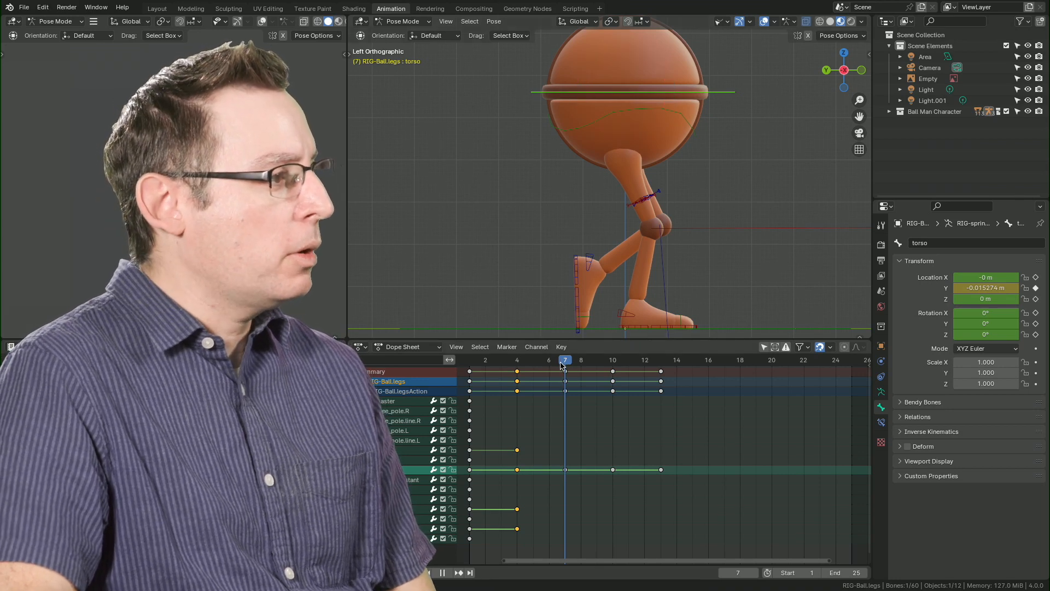
{"action": "key", "text": "space"}
{"action": "left_click", "coordinate": [576, 263]}
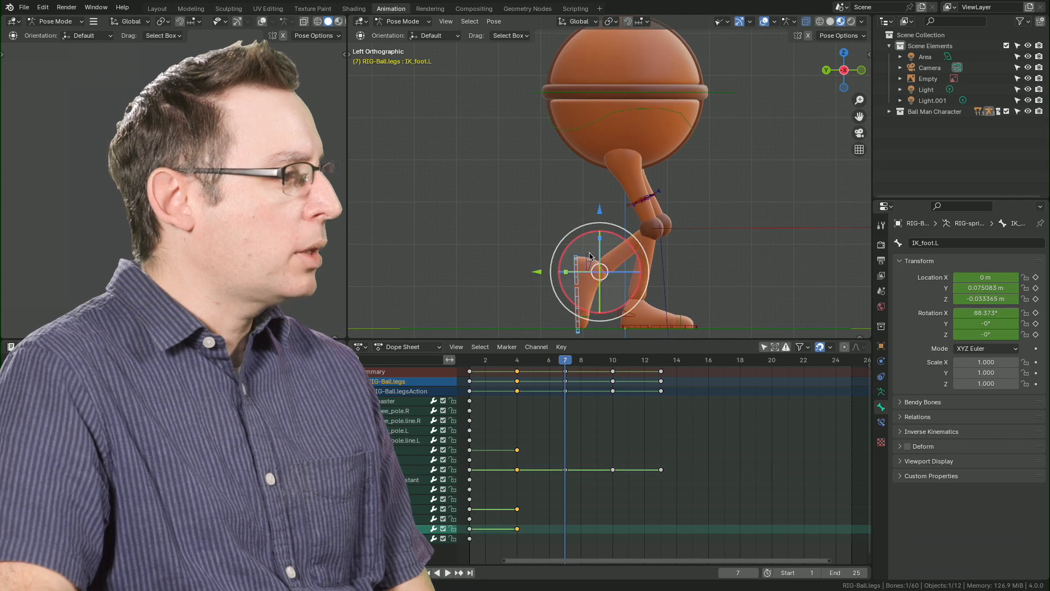
{"action": "left_click_drag", "start_coordinate": [541, 273], "coordinate": [581, 273]}
{"action": "left_click_drag", "start_coordinate": [634, 215], "coordinate": [634, 208]}
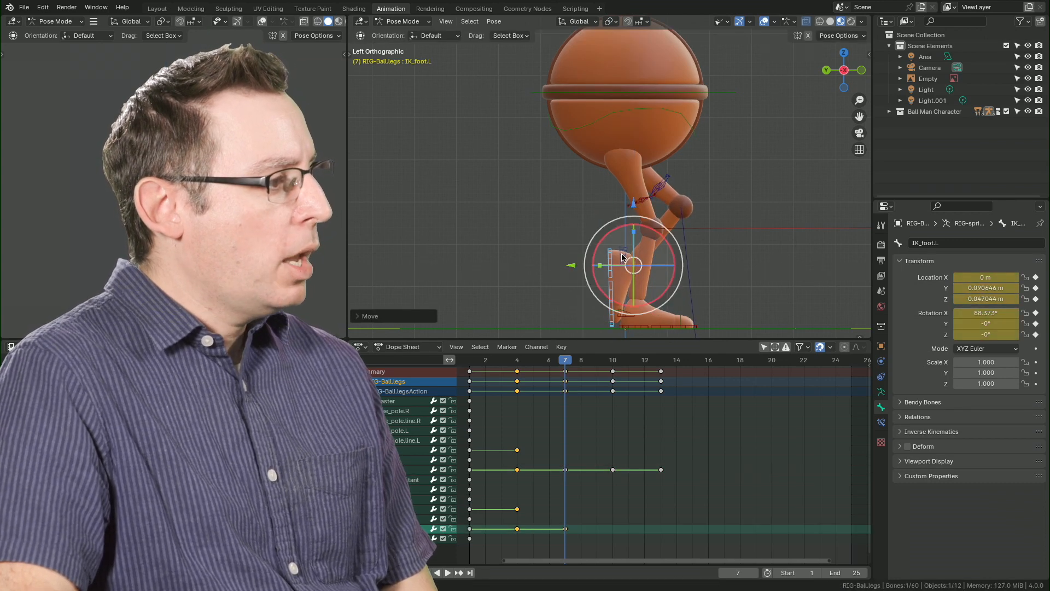
{"action": "left_click_drag", "start_coordinate": [671, 285], "coordinate": [679, 239]}
{"action": "left_click_drag", "start_coordinate": [569, 267], "coordinate": [545, 279]}
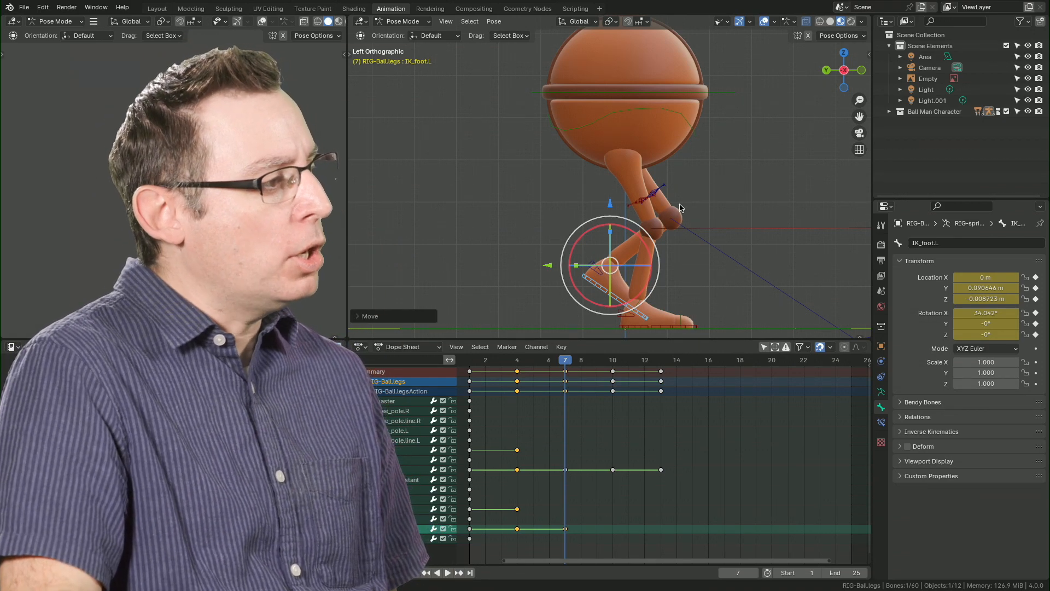
Try shifting the left foot IK bone backward at frame 6 to a Z location of about -0.061 m, and undo that move.
{"action": "key", "text": "space"}
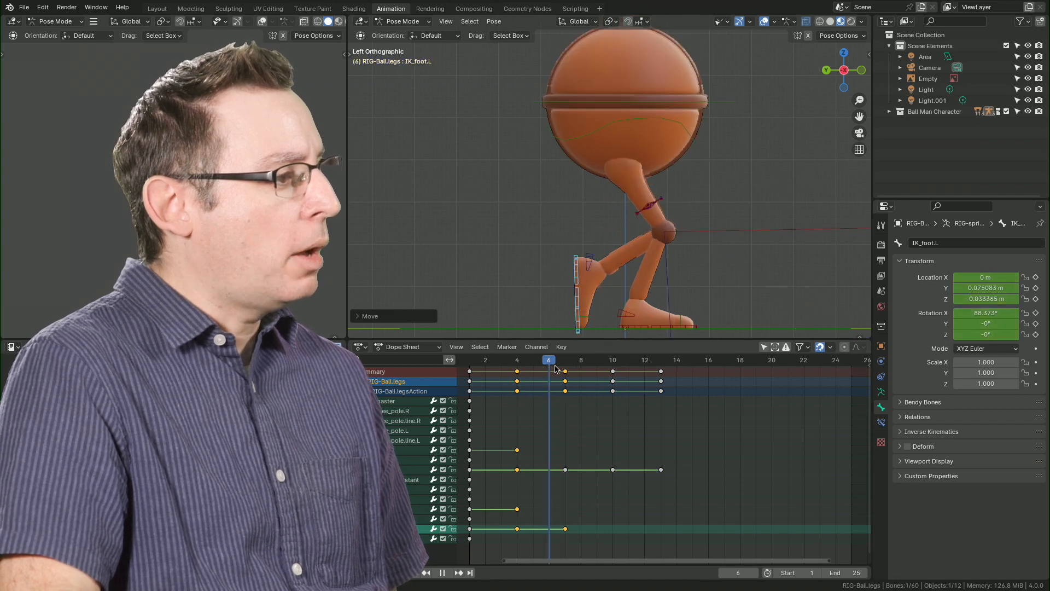
{"action": "mouse_move", "coordinate": [555, 365]}
{"action": "left_mouse_down"}
{"action": "mouse_move", "coordinate": [568, 367]}
{"action": "mouse_move", "coordinate": [555, 365]}
{"action": "left_mouse_up"}
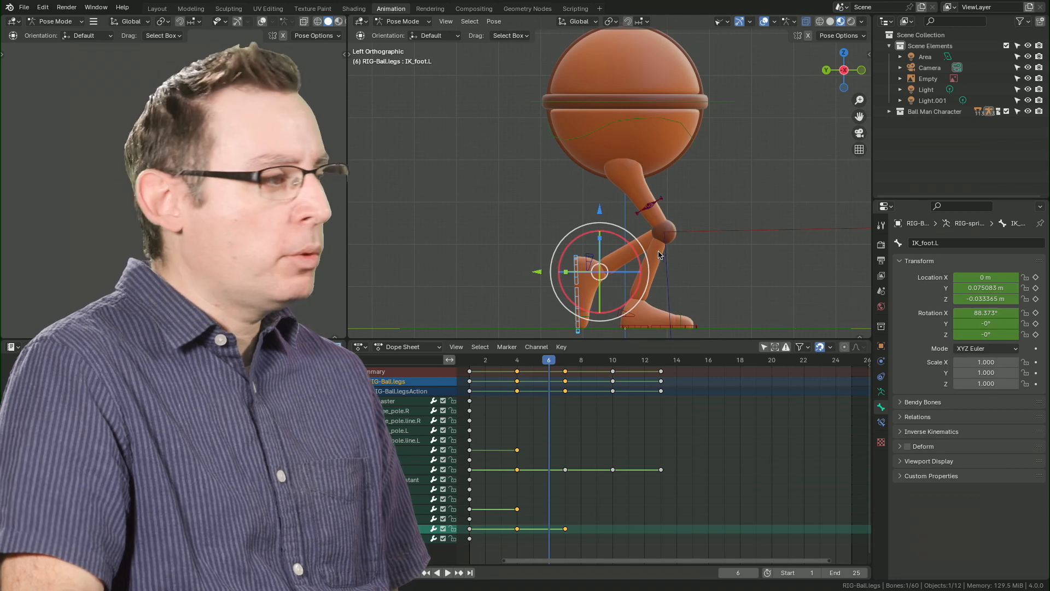
{"action": "key", "text": "g"}
{"action": "key", "text": "y"}
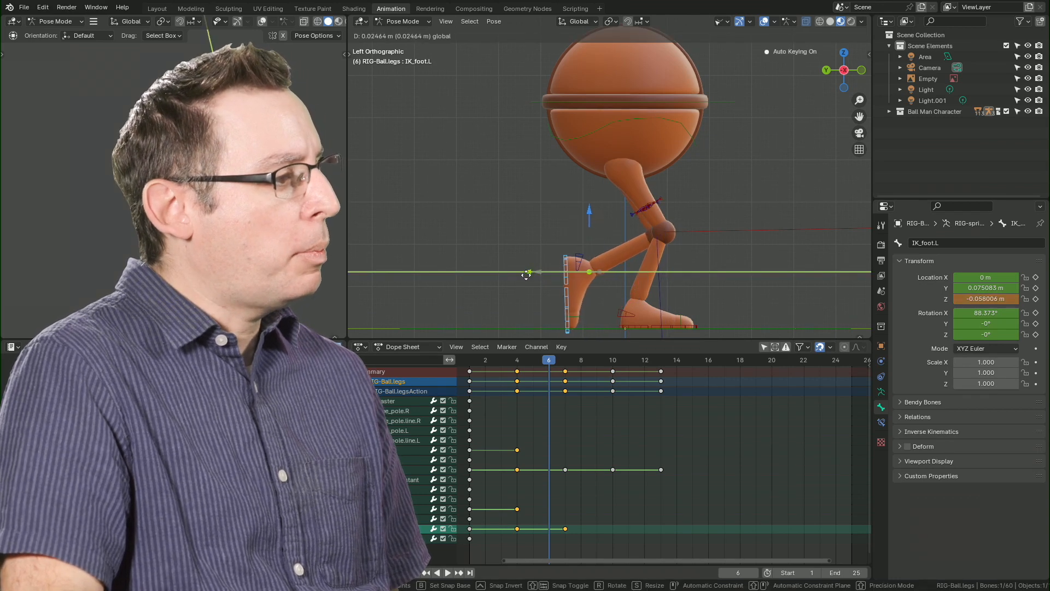
{"action": "left_click", "coordinate": [524, 275]}
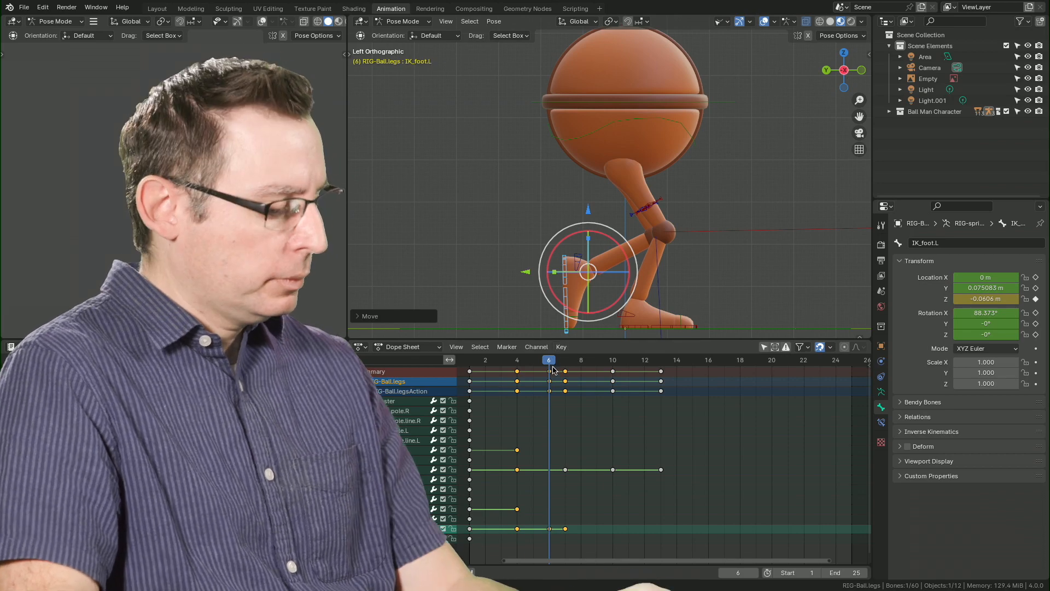
{"action": "key", "text": "ctrl+z"}
{"action": "key", "text": "ctrl+z"}
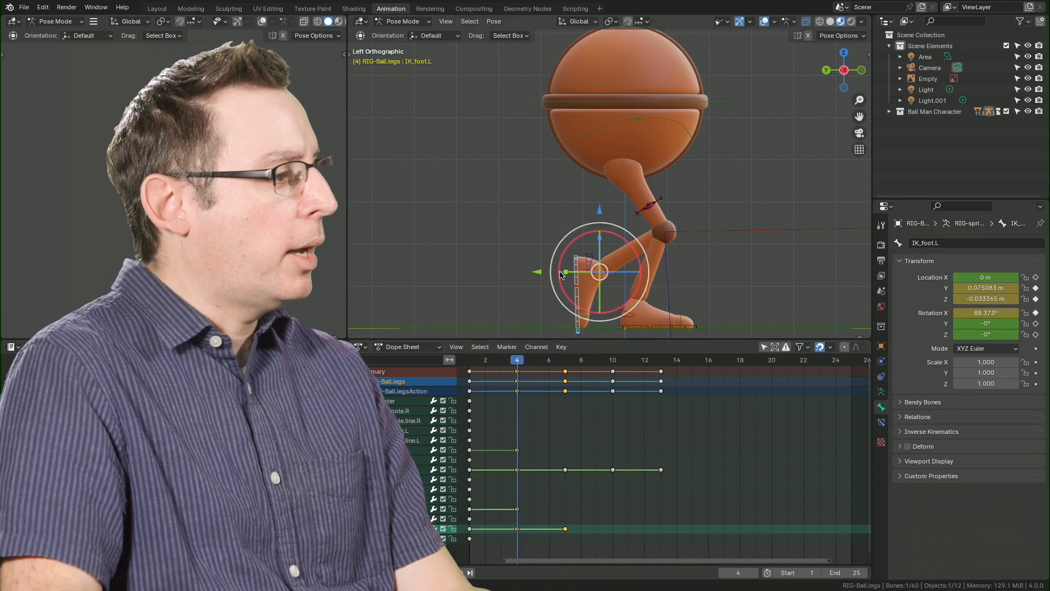
Move the left foot IK bone at frame 4 backward to a Z location of about -0.066 m and compare frames 6 and 7.
{"action": "left_click_drag", "start_coordinate": [537, 273], "coordinate": [518, 273]}
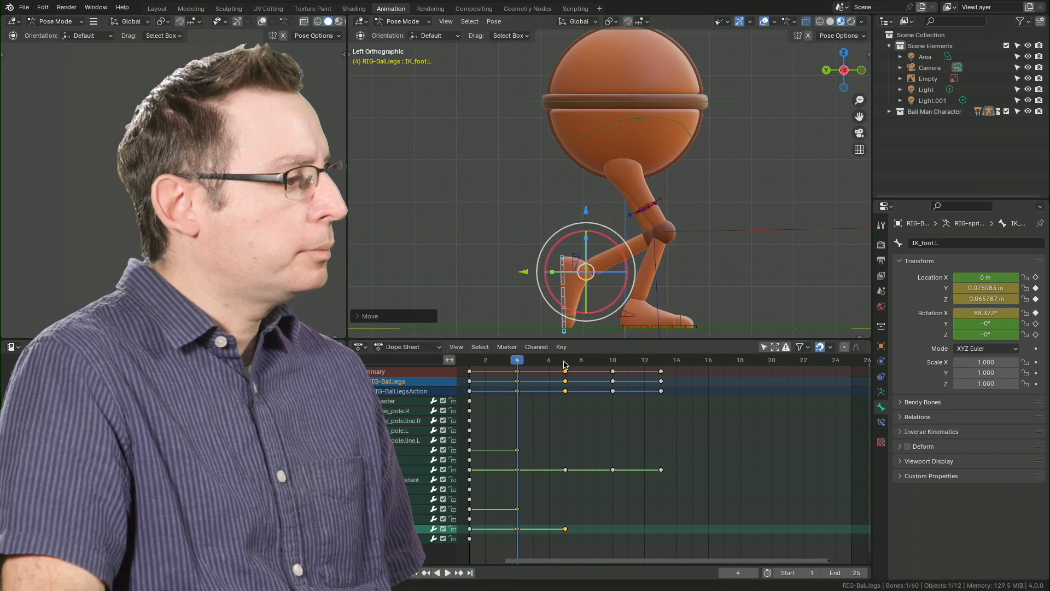
{"action": "key", "text": "space"}
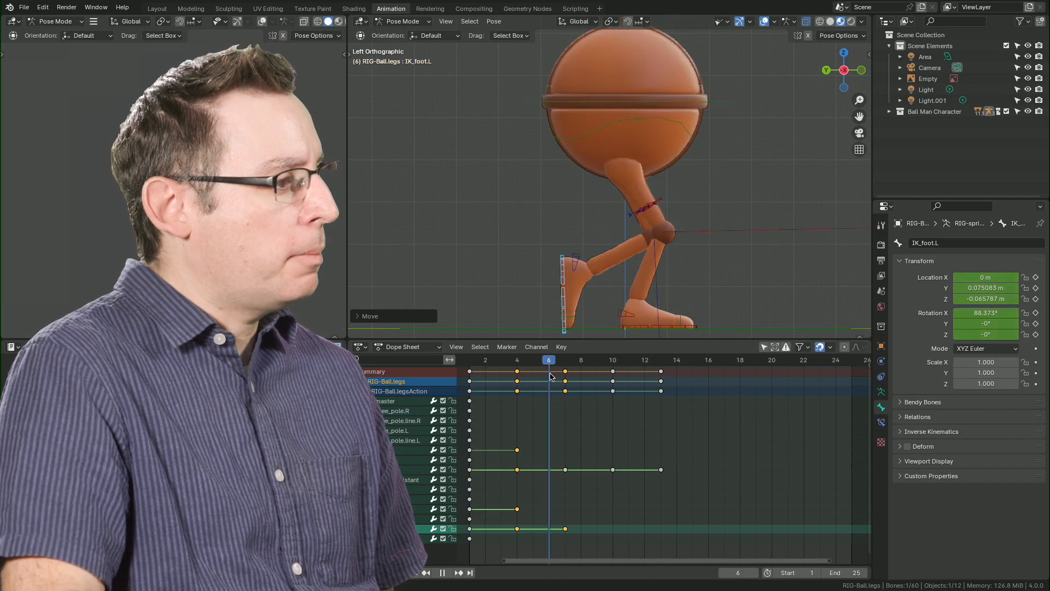
{"action": "key", "text": "space"}
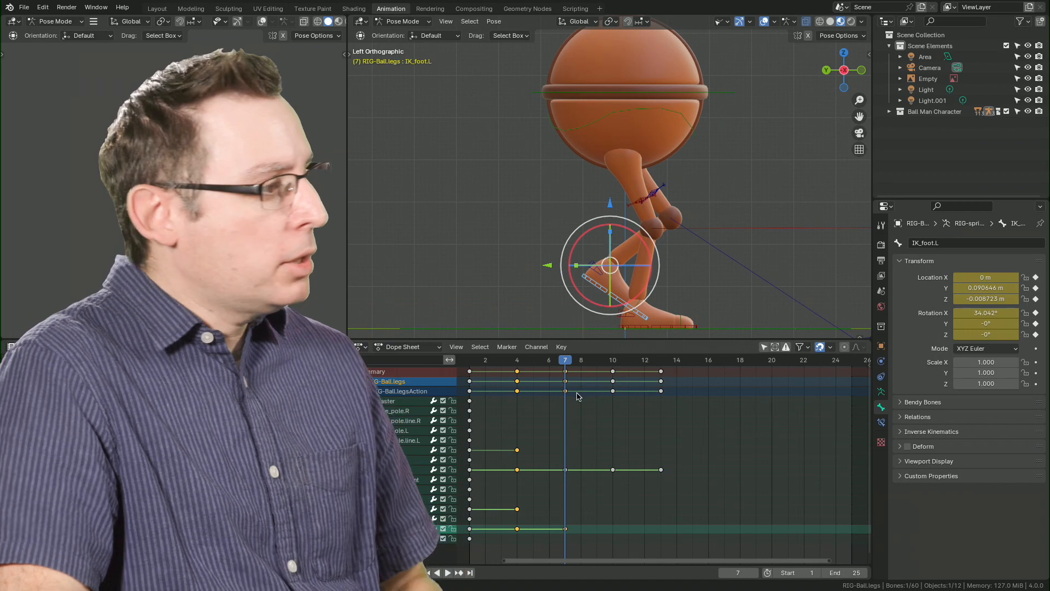
At frame 10, move the torso bone forward to a Z location of about 0.065 m and raise it to about 0.029 m in Y.
{"action": "left_click_drag", "start_coordinate": [566, 361], "coordinate": [613, 359]}
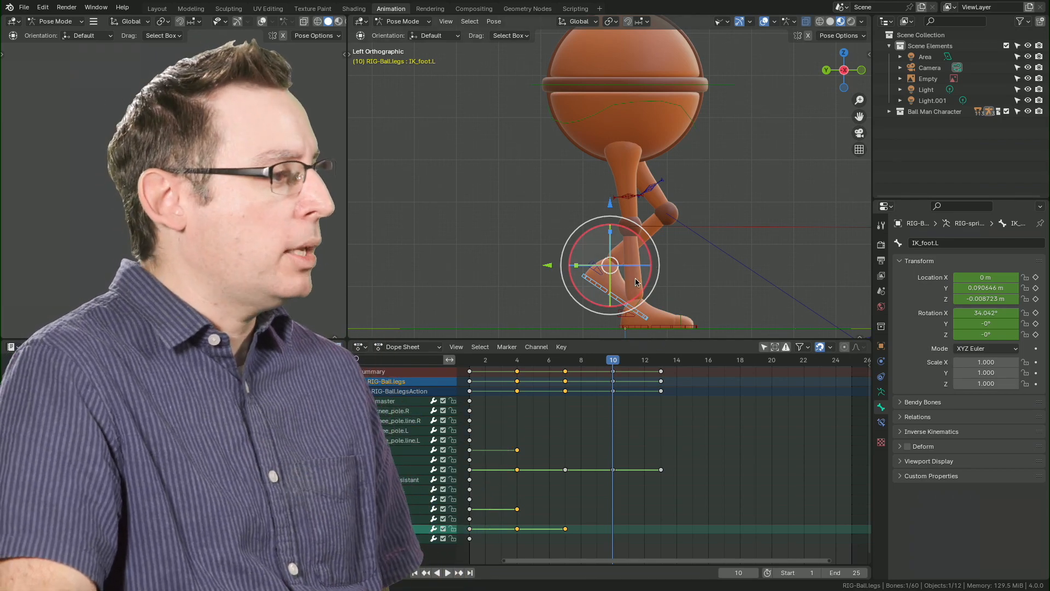
{"action": "left_click", "coordinate": [718, 87]}
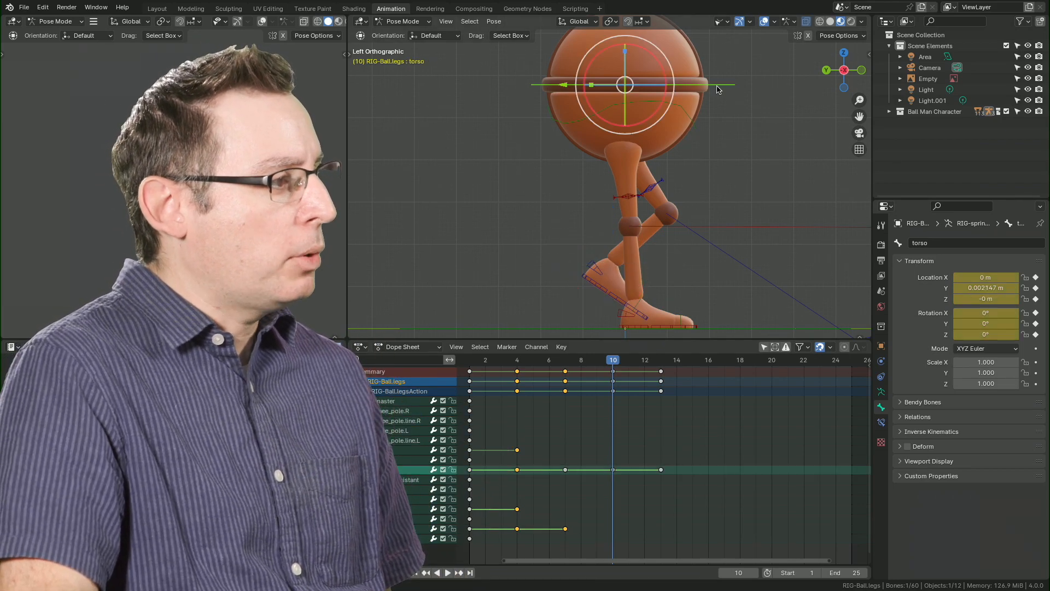
{"action": "left_click_drag", "start_coordinate": [566, 88], "coordinate": [592, 133]}
{"action": "left_click_drag", "start_coordinate": [614, 362], "coordinate": [613, 390]}
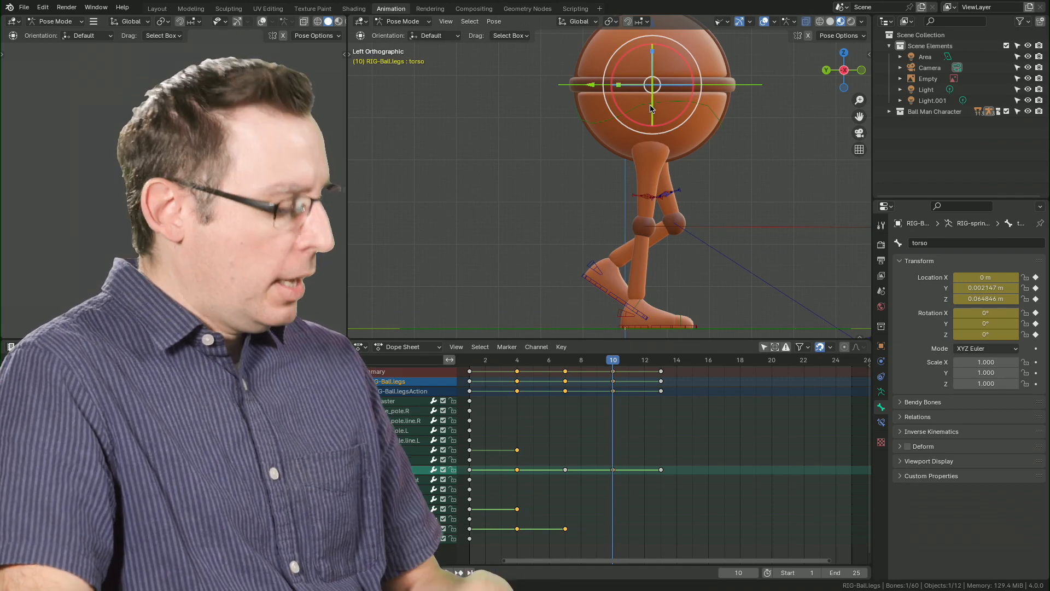
{"action": "middle_click_drag", "start_coordinate": [701, 173], "coordinate": [700, 187], "text": "shift"}
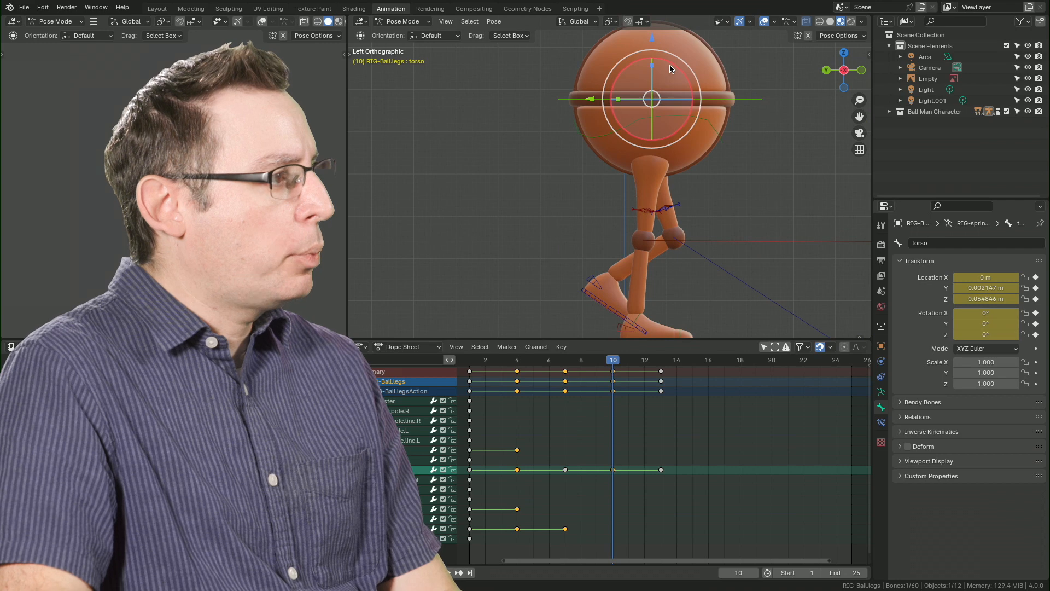
{"action": "left_click_drag", "start_coordinate": [651, 39], "coordinate": [655, 30]}
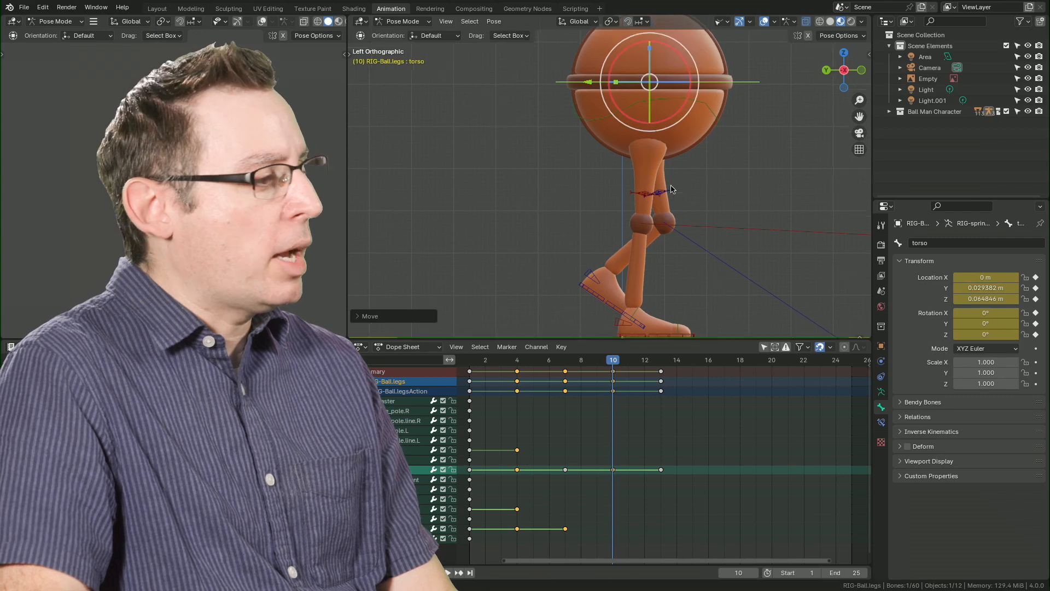
Rotate the right instep IK bone at frame 10 so that the right foot rolls forward onto its toes.
{"action": "middle_click_drag", "start_coordinate": [638, 265], "coordinate": [638, 216], "text": "shift"}
{"action": "left_click", "coordinate": [603, 278]}
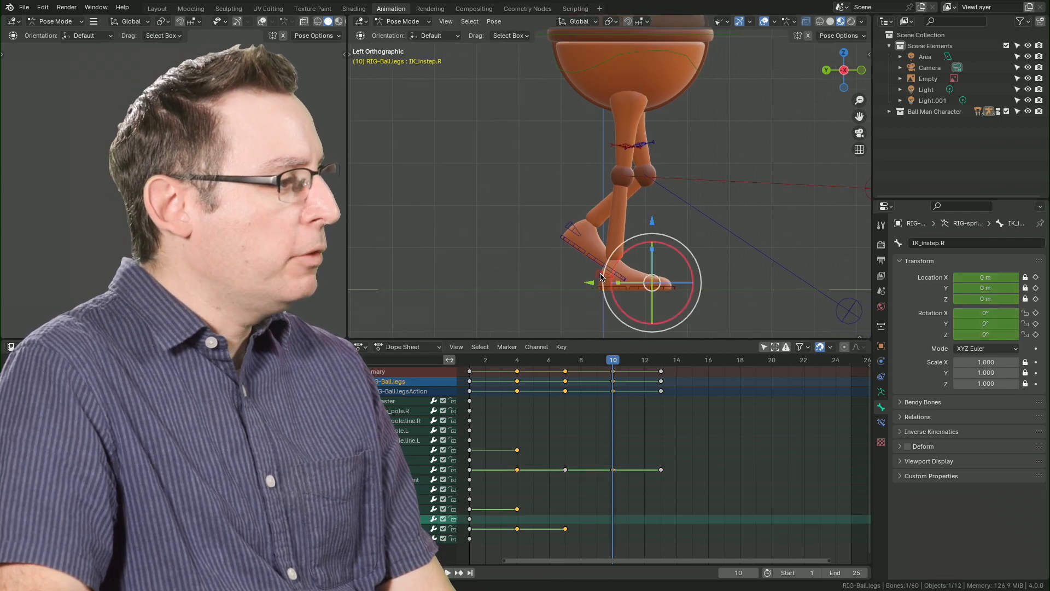
{"action": "left_click_drag", "start_coordinate": [667, 247], "coordinate": [687, 253]}
{"action": "mouse_move", "coordinate": [647, 248]}
{"action": "middle_mouse_down", "text": "shift"}
{"action": "mouse_move", "coordinate": [657, 280]}
{"action": "mouse_move", "coordinate": [655, 261]}
{"action": "middle_mouse_up", "text": "shift"}
{"action": "left_click_drag", "start_coordinate": [644, 265], "coordinate": [656, 242]}
At frame 10, raise the torso bone to a Y location of about 0.033 m.
{"action": "left_click", "coordinate": [727, 48]}
{"action": "middle_click_drag", "start_coordinate": [678, 121], "coordinate": [678, 152], "text": "shift"}
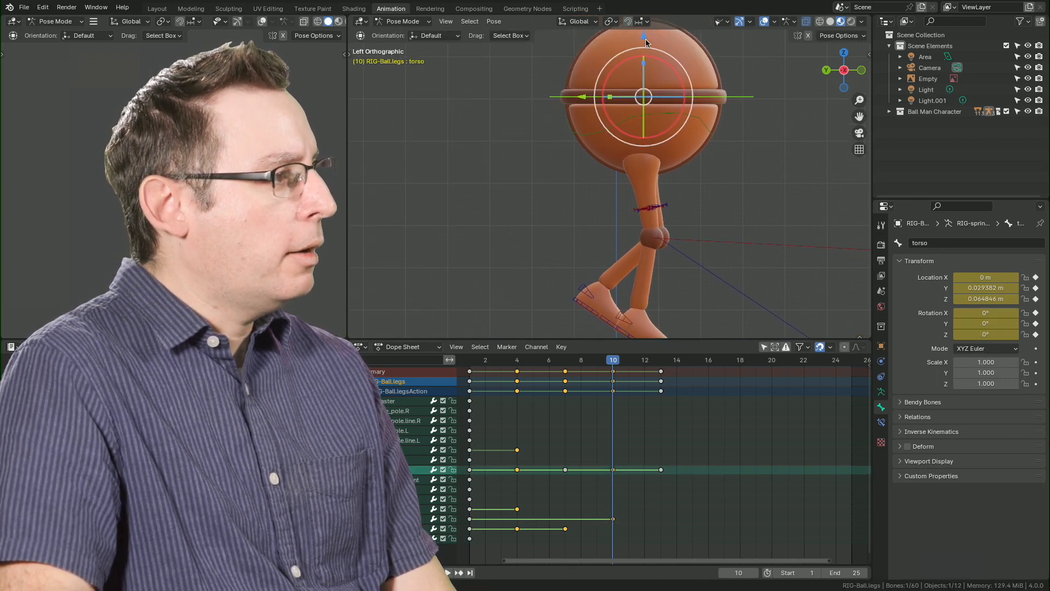
{"action": "left_click_drag", "start_coordinate": [645, 38], "coordinate": [646, 36]}
{"action": "middle_click_drag", "start_coordinate": [660, 237], "coordinate": [661, 197], "text": "shift"}
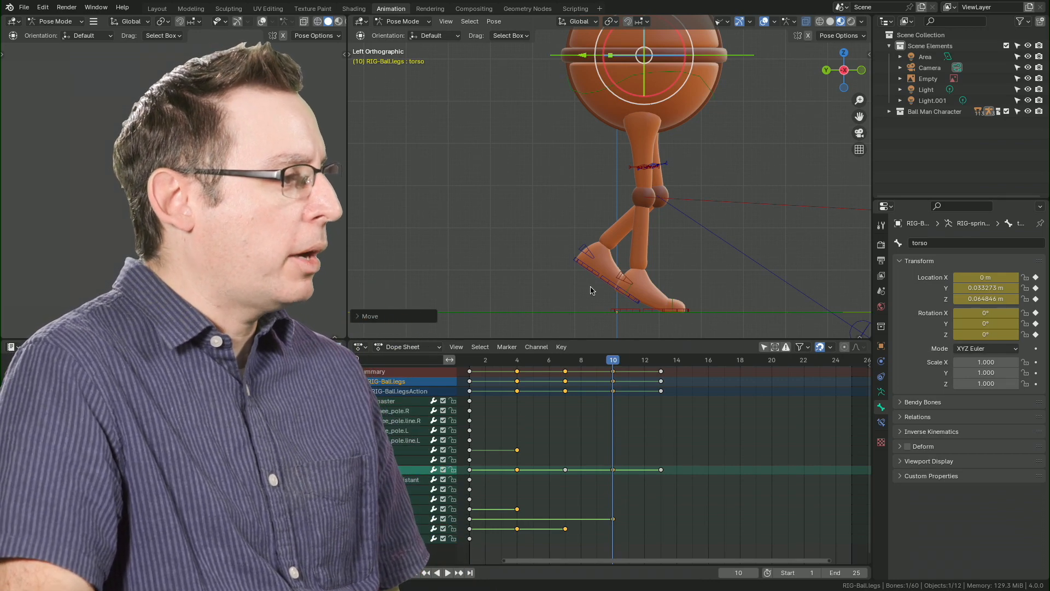
At frame 10, move the left foot IK bone forward to a Z location of about 0.188 m and the torso to about 0.115 m.
{"action": "left_click", "coordinate": [576, 263]}
{"action": "left_click_drag", "start_coordinate": [543, 251], "coordinate": [619, 253]}
{"action": "left_click", "coordinate": [614, 59]}
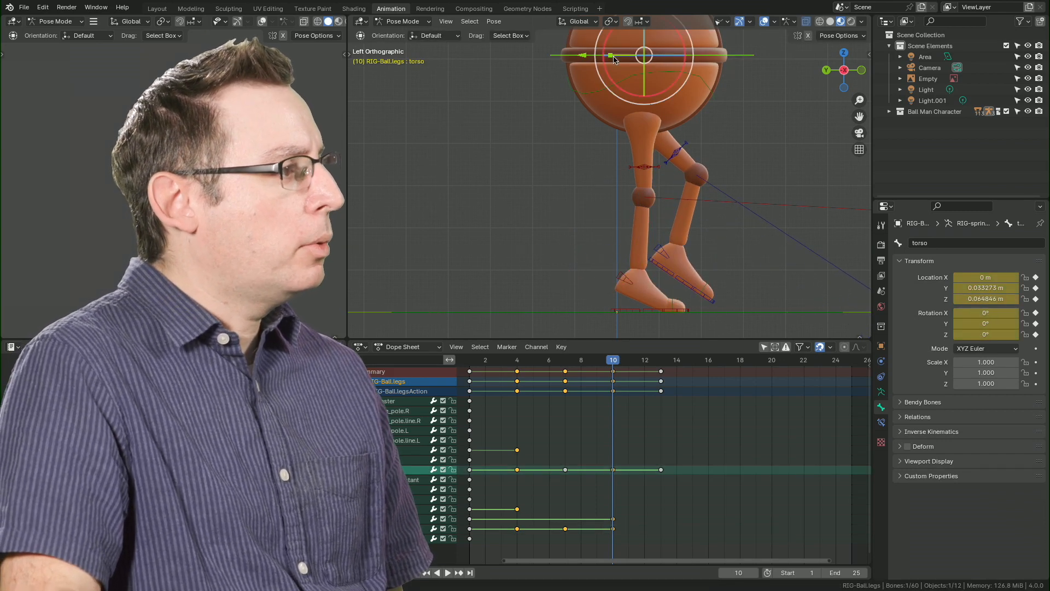
{"action": "left_click_drag", "start_coordinate": [582, 58], "coordinate": [605, 59]}
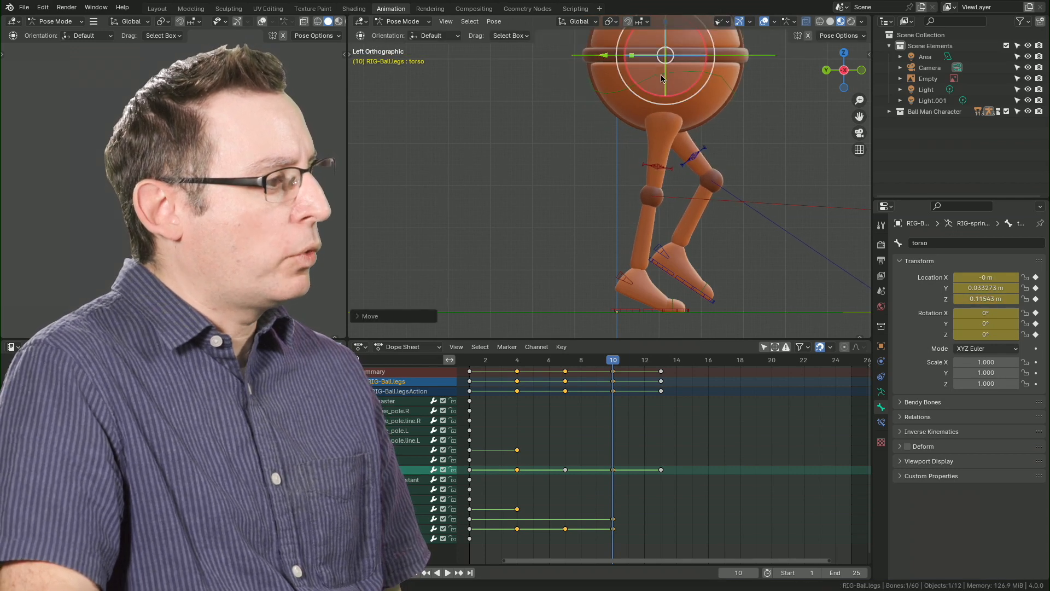
{"action": "left_click", "coordinate": [653, 265]}
{"action": "left_click_drag", "start_coordinate": [614, 250], "coordinate": [623, 249]}
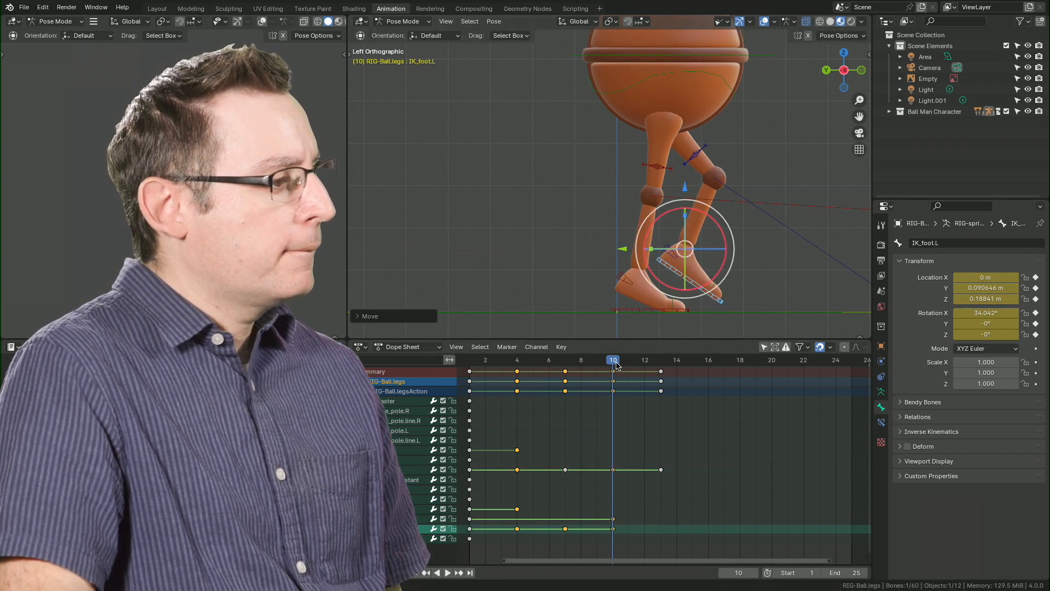
Play back the walk around frame 9, and at frame 7 move the torso bone forward to a Z location of about 0.039 m.
{"action": "key", "text": "space"}
{"action": "left_click", "coordinate": [600, 363]}
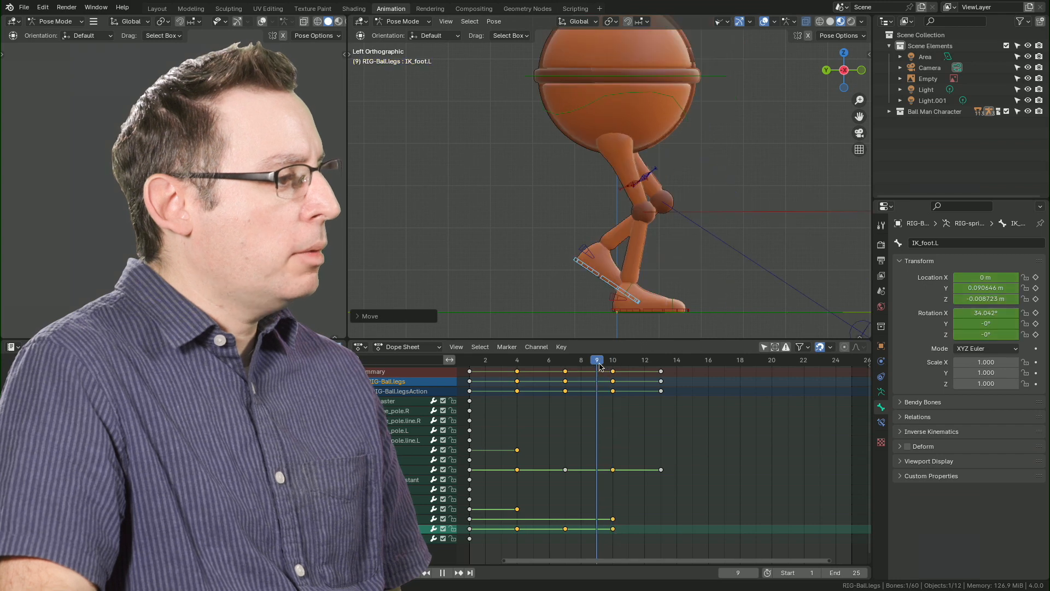
{"action": "mouse_move", "coordinate": [601, 366]}
{"action": "left_mouse_down"}
{"action": "mouse_move", "coordinate": [615, 370]}
{"action": "mouse_move", "coordinate": [603, 372]}
{"action": "left_mouse_up"}
{"action": "left_click", "coordinate": [727, 77]}
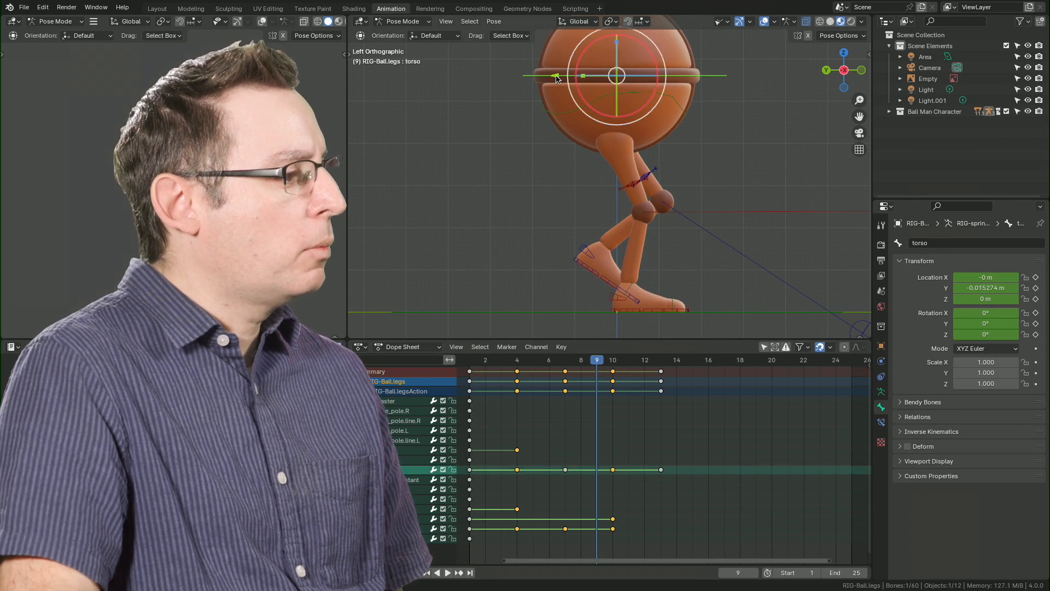
{"action": "left_click", "coordinate": [565, 364]}
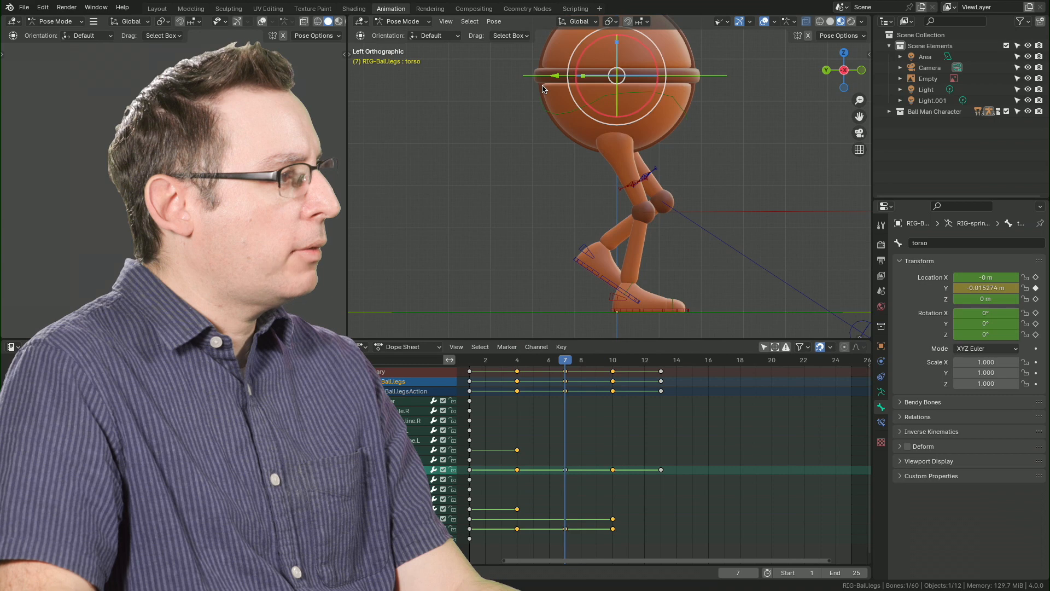
{"action": "left_click_drag", "start_coordinate": [553, 76], "coordinate": [577, 75]}
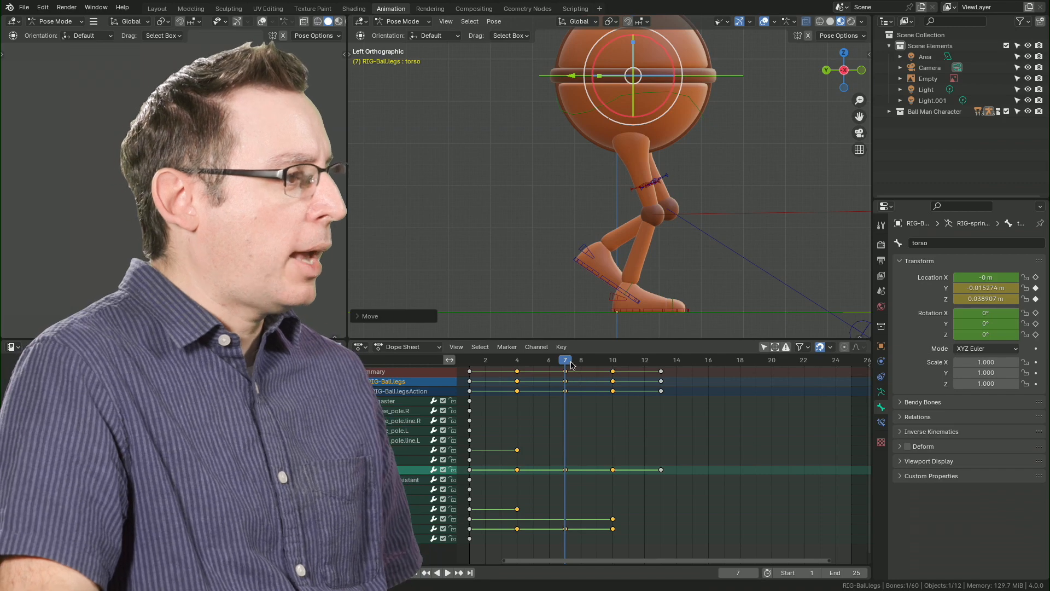
{"action": "key", "text": "space"}
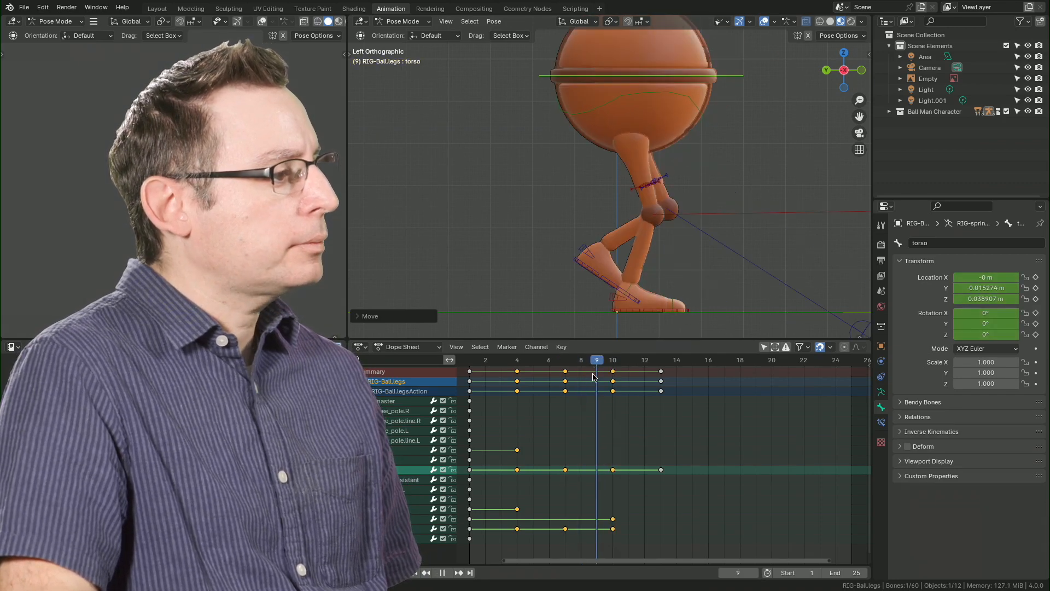
Duplicate all of the frame 1 keyframes to frame 13.
{"action": "left_click_drag", "start_coordinate": [486, 383], "coordinate": [660, 399]}
{"action": "left_click", "coordinate": [478, 382]}
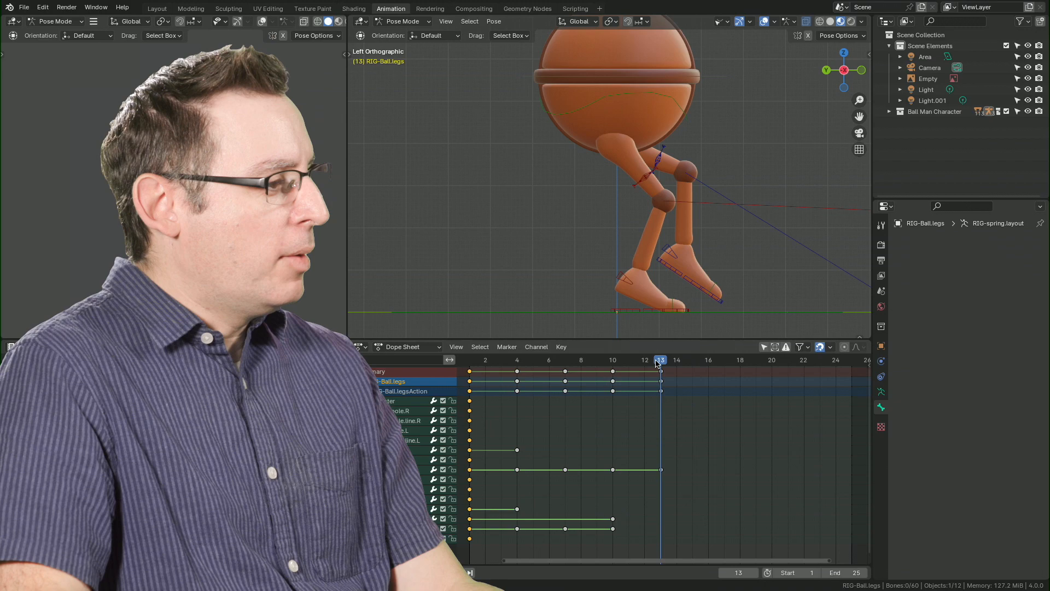
{"action": "key", "text": "shift+d"}
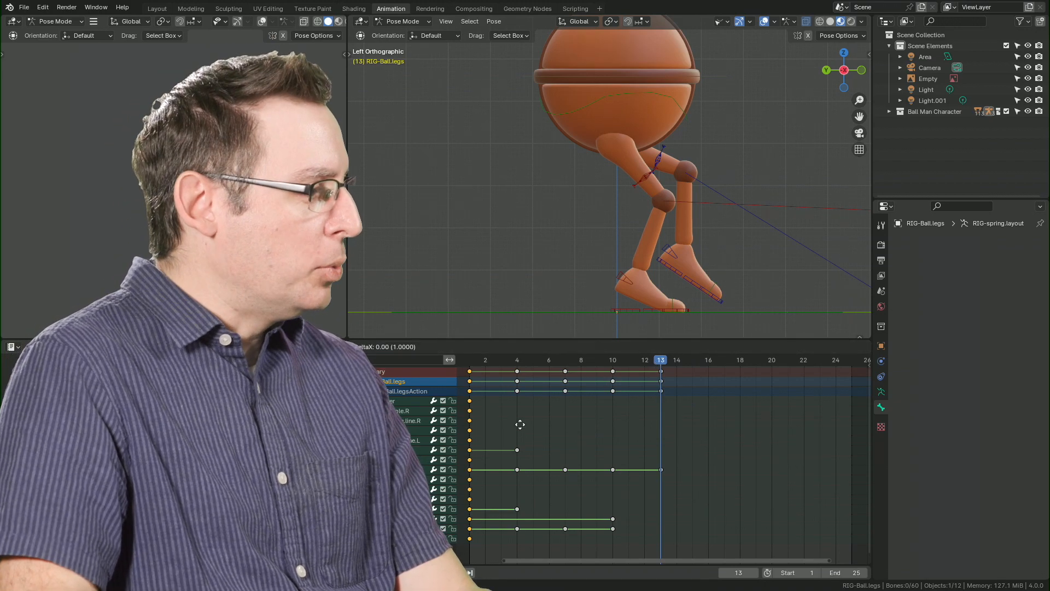
{"action": "left_click", "coordinate": [703, 433]}
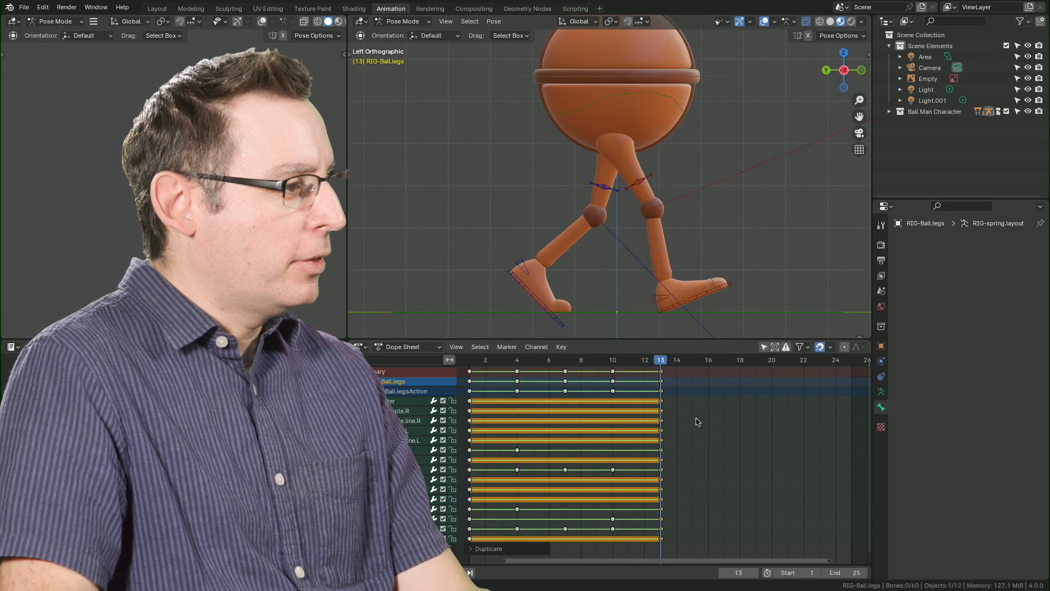
{"action": "key", "text": "space"}
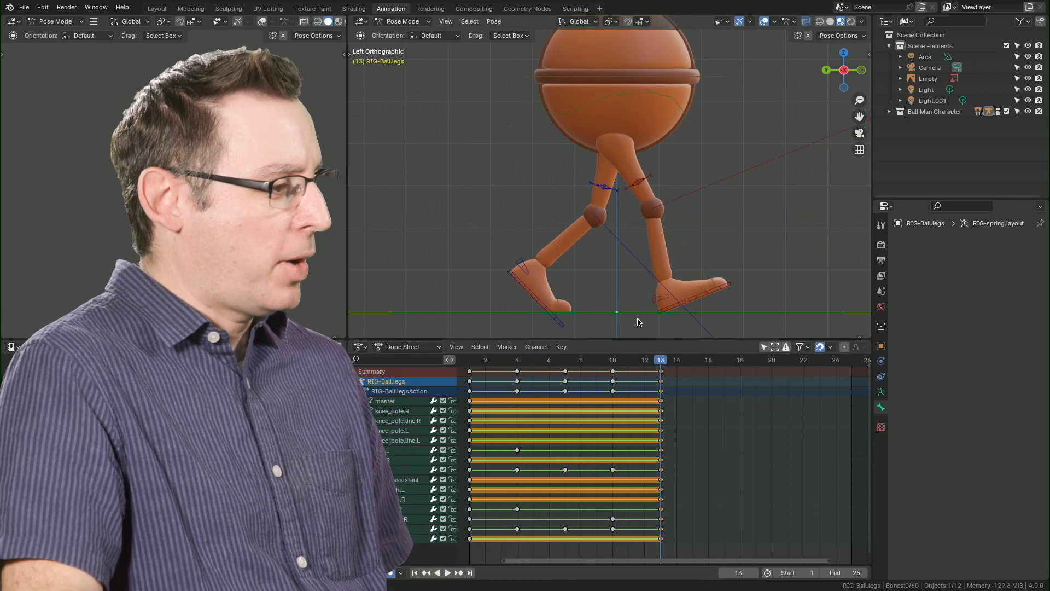
At frame 13, move the right foot IK bone backward and rotate it heel-up to roughly overlap the trailing left foot.
{"action": "left_click", "coordinate": [664, 315]}
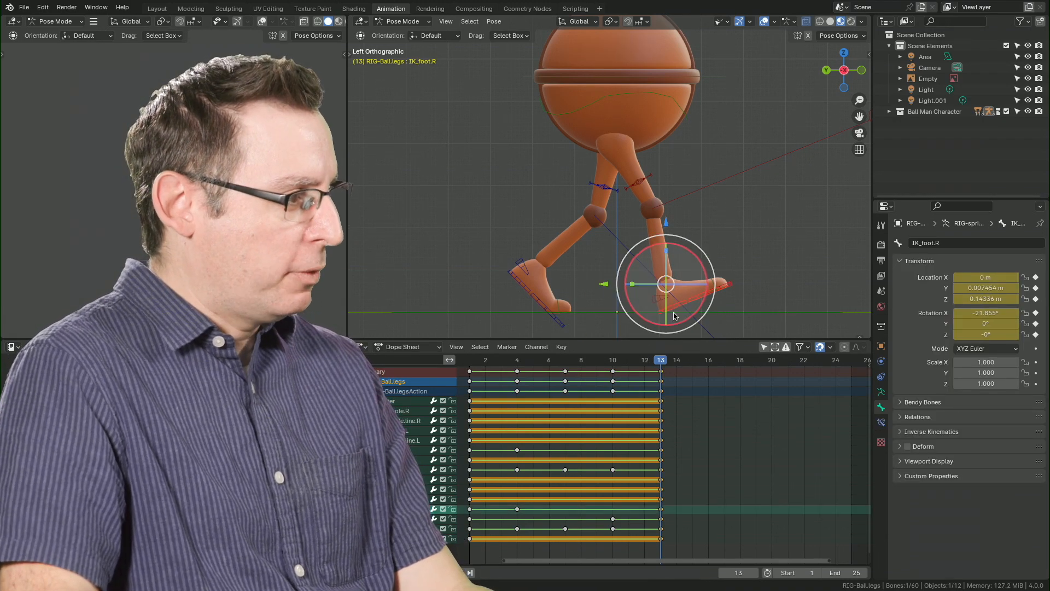
{"action": "key", "text": "g"}
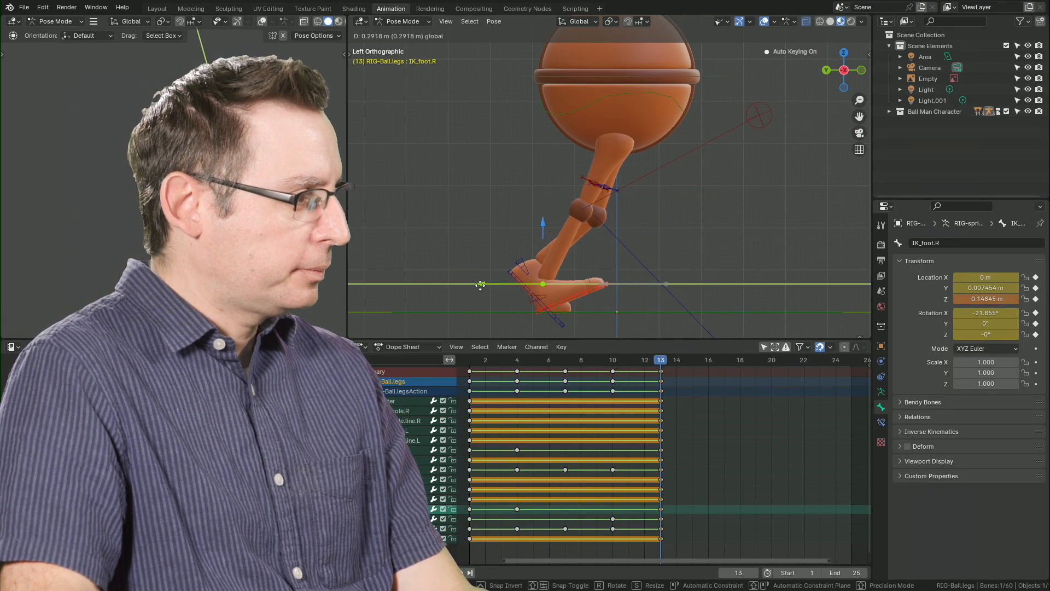
{"action": "left_click", "coordinate": [503, 283]}
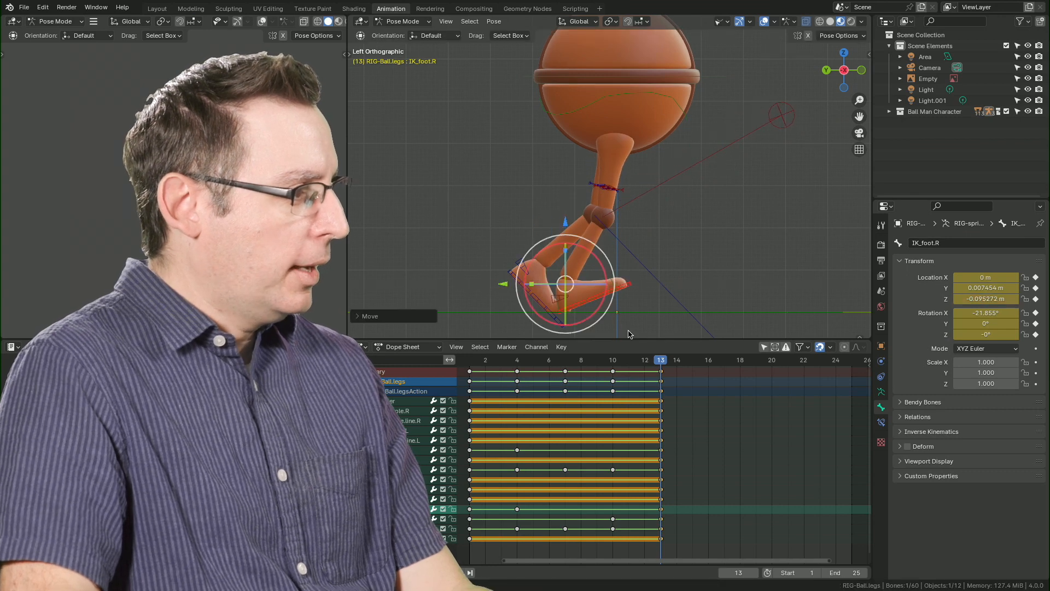
{"action": "key", "text": "r"}
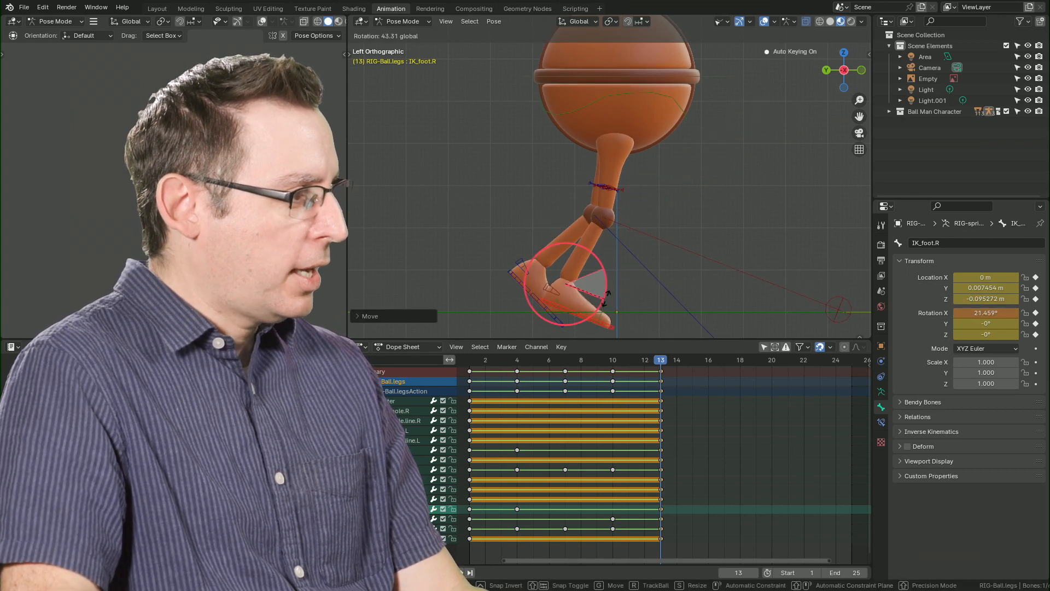
{"action": "left_click", "coordinate": [560, 231]}
{"action": "left_click_drag", "start_coordinate": [567, 223], "coordinate": [566, 194]}
{"action": "left_click_drag", "start_coordinate": [498, 258], "coordinate": [487, 259]}
Bend the right toe bone at frame 13 to an X rotation of about 53.25°, undoing the stray move after it.
{"action": "left_click", "coordinate": [577, 310]}
{"action": "left_click_drag", "start_coordinate": [595, 292], "coordinate": [572, 252]}
{"action": "left_click_drag", "start_coordinate": [494, 296], "coordinate": [495, 298], "text": "shift"}
{"action": "key", "text": "ctrl+z"}
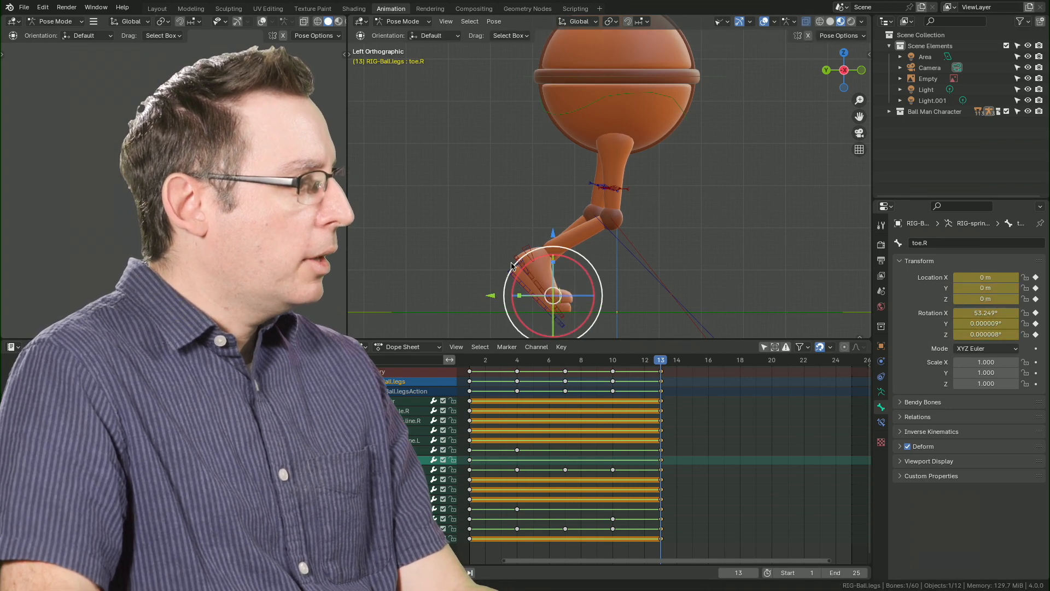
Align the right foot IK bone with the left foot at frame 13, at about 0.048 m Y, -0.156 m Z and 46.5° X rotation.
{"action": "left_click", "coordinate": [536, 280]}
{"action": "left_click_drag", "start_coordinate": [545, 232], "coordinate": [545, 208]}
{"action": "left_click_drag", "start_coordinate": [484, 265], "coordinate": [480, 264]}
{"action": "left_click_drag", "start_coordinate": [580, 289], "coordinate": [578, 281]}
{"action": "left_click_drag", "start_coordinate": [541, 202], "coordinate": [542, 204]}
{"action": "left_click_drag", "start_coordinate": [479, 267], "coordinate": [472, 266]}
{"action": "left_click_drag", "start_coordinate": [581, 288], "coordinate": [580, 277]}
{"action": "left_click", "coordinate": [590, 371]}
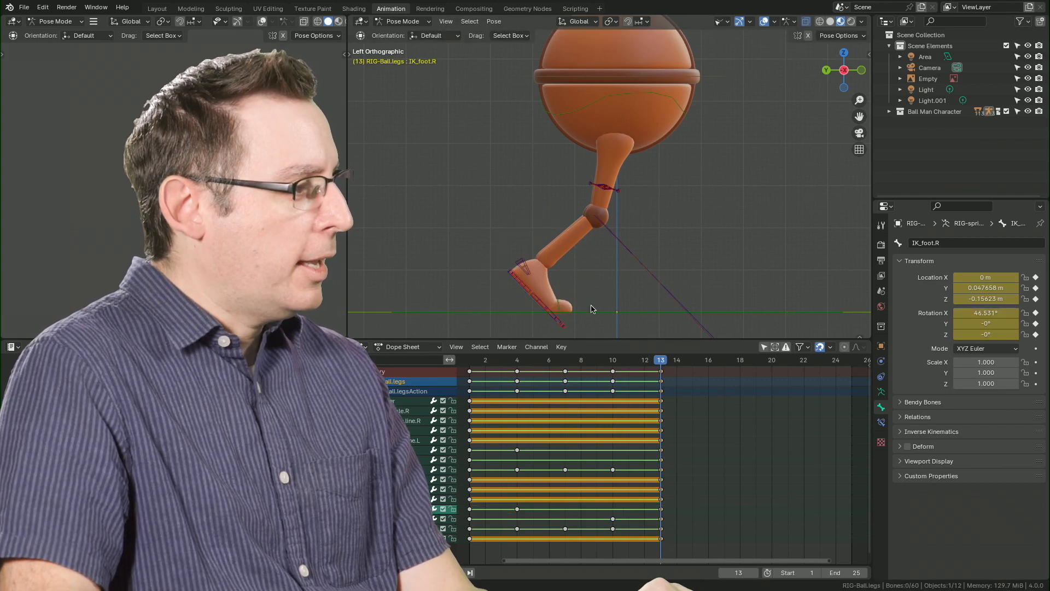
At frame 13, move the left foot IK bone forward, ahead of the right foot, to a Z location of about 0.082 m.
{"action": "middle_click_drag", "start_coordinate": [548, 270], "coordinate": [459, 200]}
{"action": "left_click", "coordinate": [514, 229]}
{"action": "left_click_drag", "start_coordinate": [455, 197], "coordinate": [547, 197]}
{"action": "middle_click_drag", "start_coordinate": [618, 232], "coordinate": [590, 228]}
{"action": "key", "text": "ctrl+KP_3"}
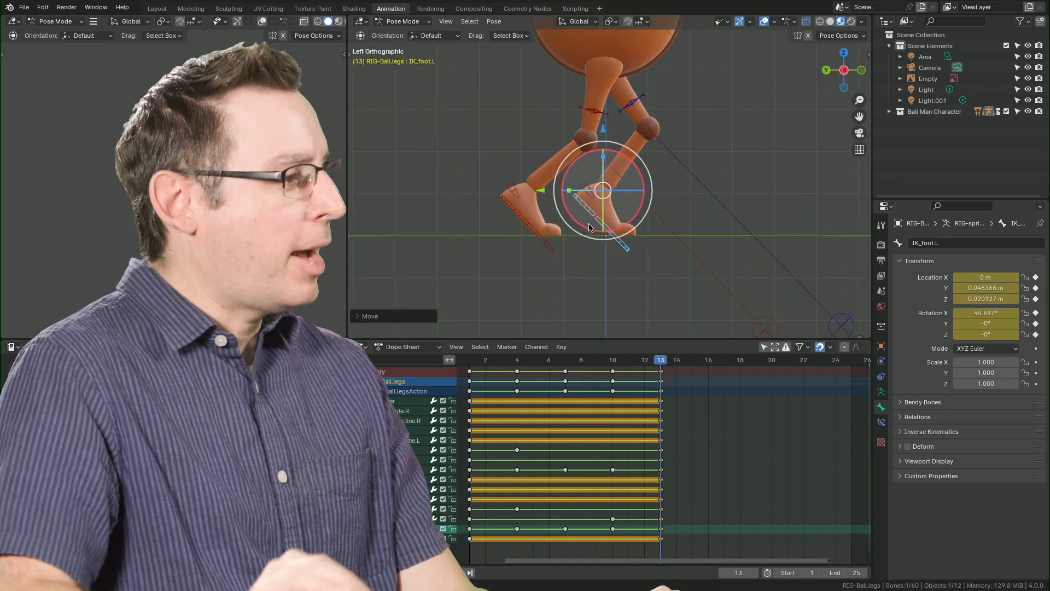
{"action": "middle_click_drag", "start_coordinate": [577, 171], "coordinate": [571, 198], "text": "shift"}
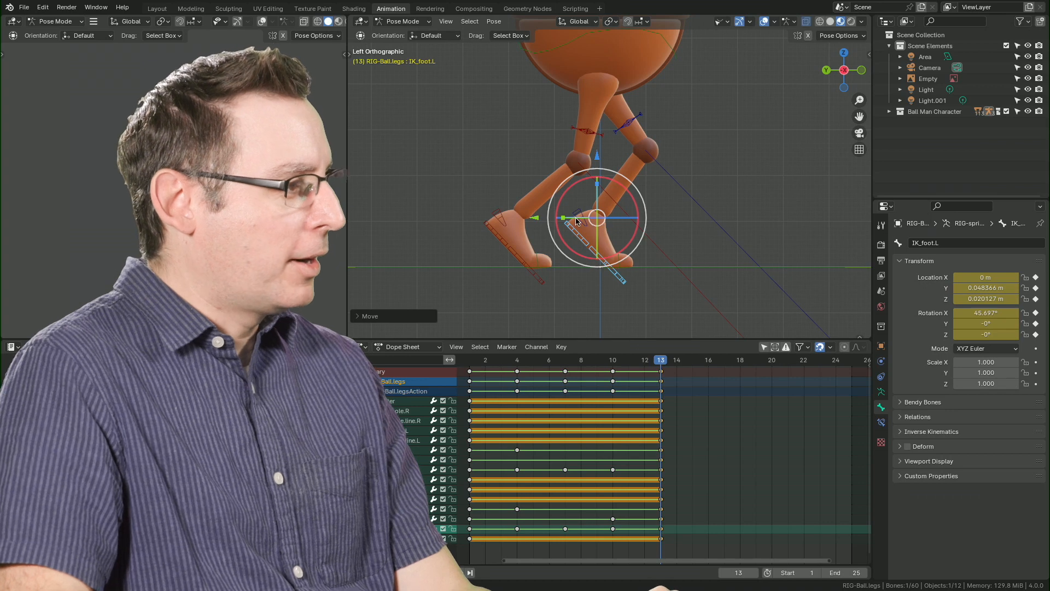
{"action": "left_click_drag", "start_coordinate": [536, 217], "coordinate": [565, 218]}
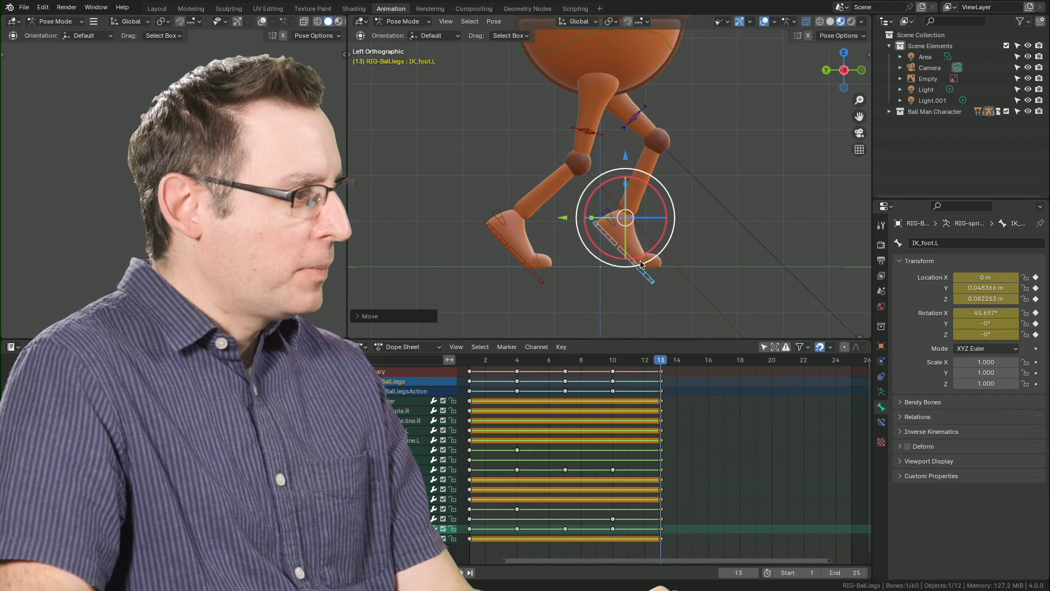
Set the left toe bone's X, Y and Z rotation to 0° at frame 13.
{"action": "left_click", "coordinate": [655, 273]}
{"action": "left_click", "coordinate": [661, 257]}
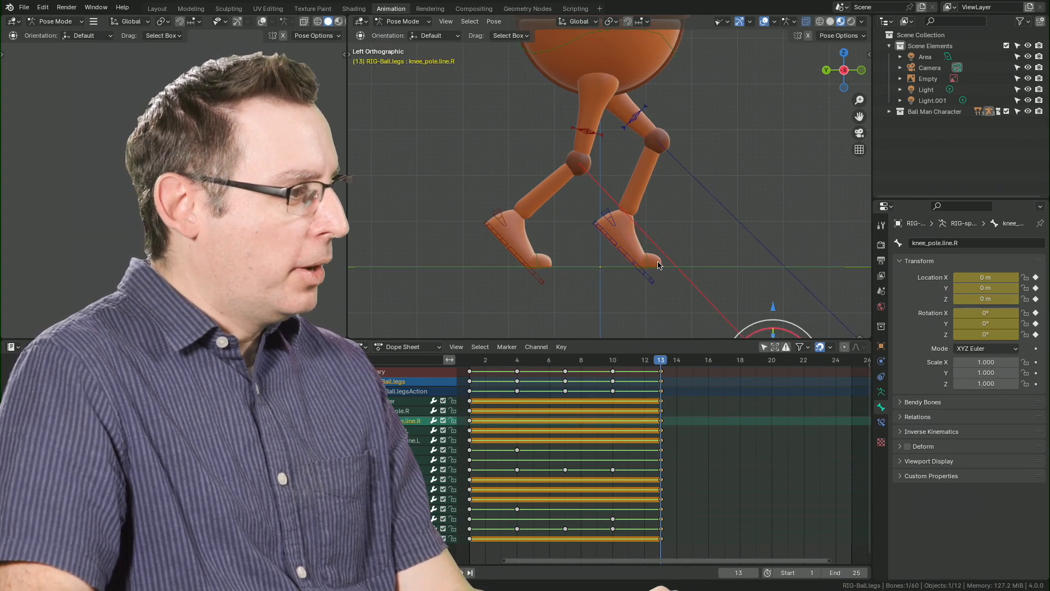
{"action": "left_click", "coordinate": [649, 264]}
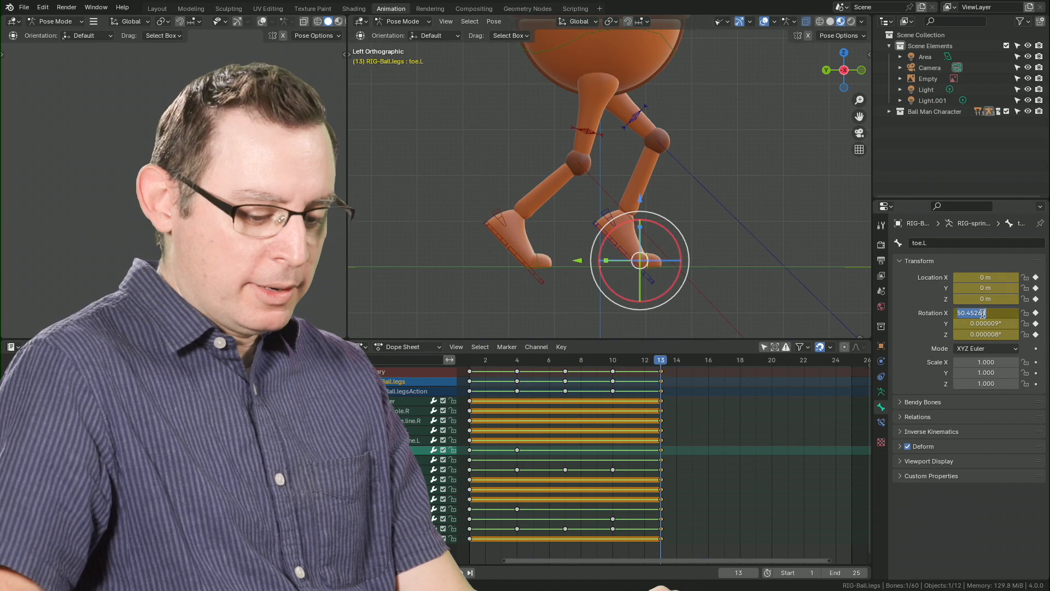
{"action": "key", "text": "Escape"}
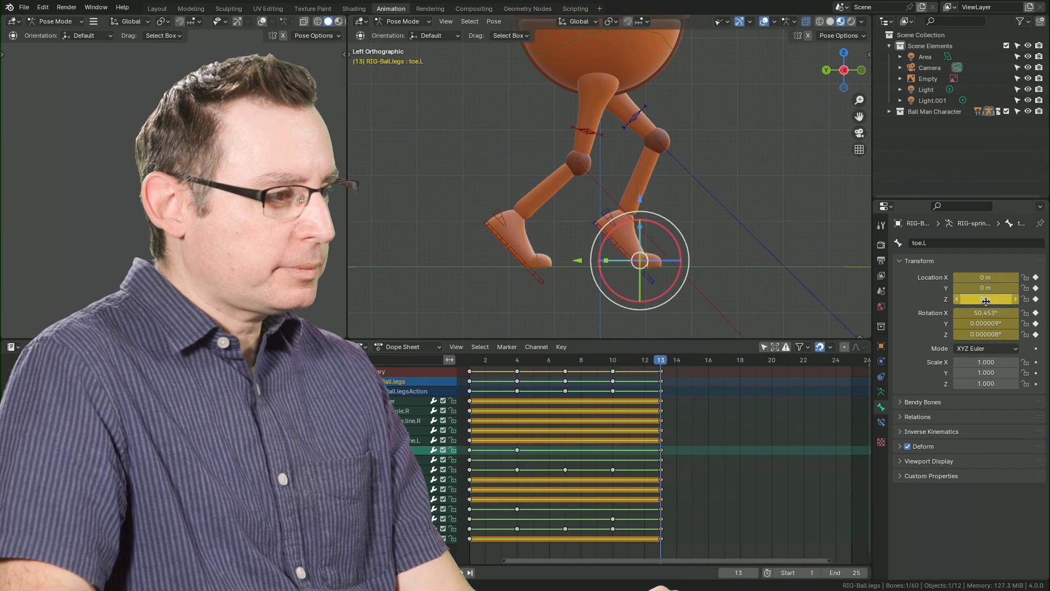
{"action": "left_click_drag", "start_coordinate": [985, 314], "coordinate": [985, 334]}
{"action": "type", "text": "0"}
{"action": "key", "text": "Return"}
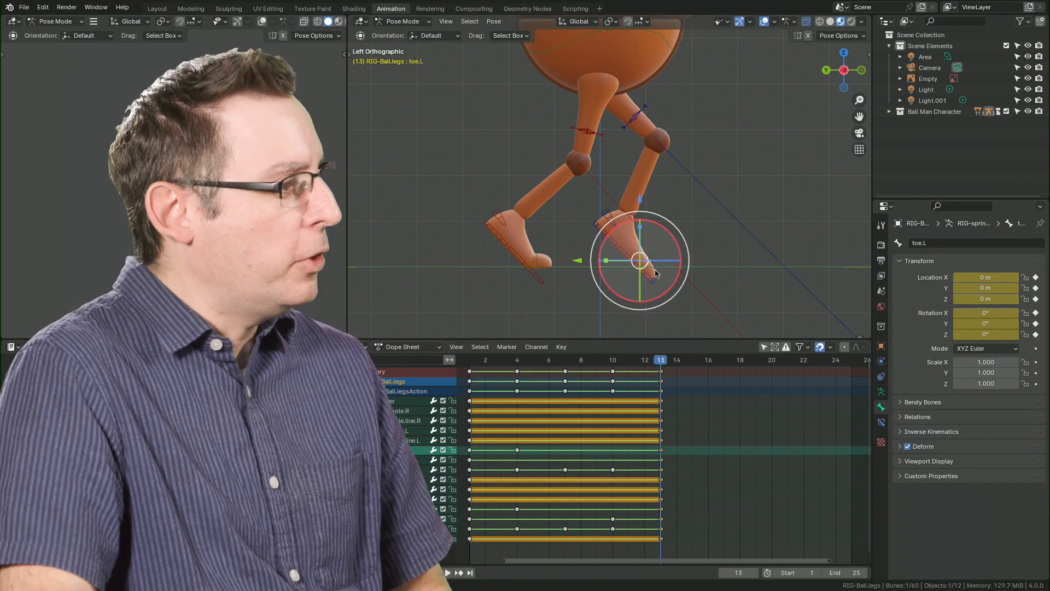
Rotate the left foot IK bone at frame 13 to about -25.3° in X and place it forward at about 0.128 m Z.
{"action": "left_click", "coordinate": [595, 222]}
{"action": "left_click_drag", "start_coordinate": [660, 239], "coordinate": [629, 158]}
{"action": "left_click_drag", "start_coordinate": [566, 236], "coordinate": [592, 237]}
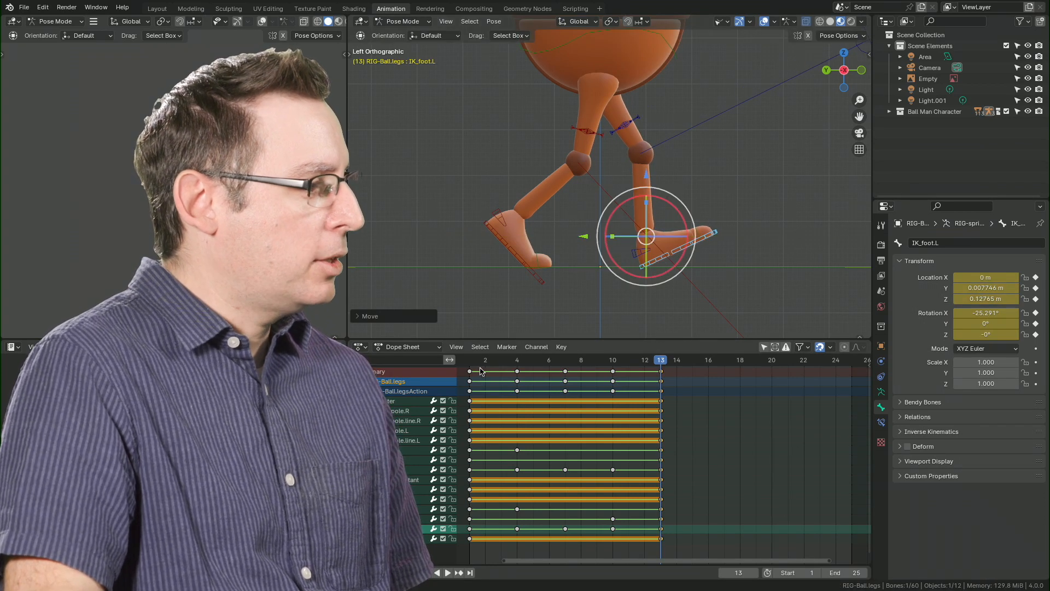
Compare with the right foot IK bone at frame 1, and set the left foot IK bone's X rotation at frame 13 to -21°.
{"action": "key", "text": "space"}
{"action": "key", "text": "space"}
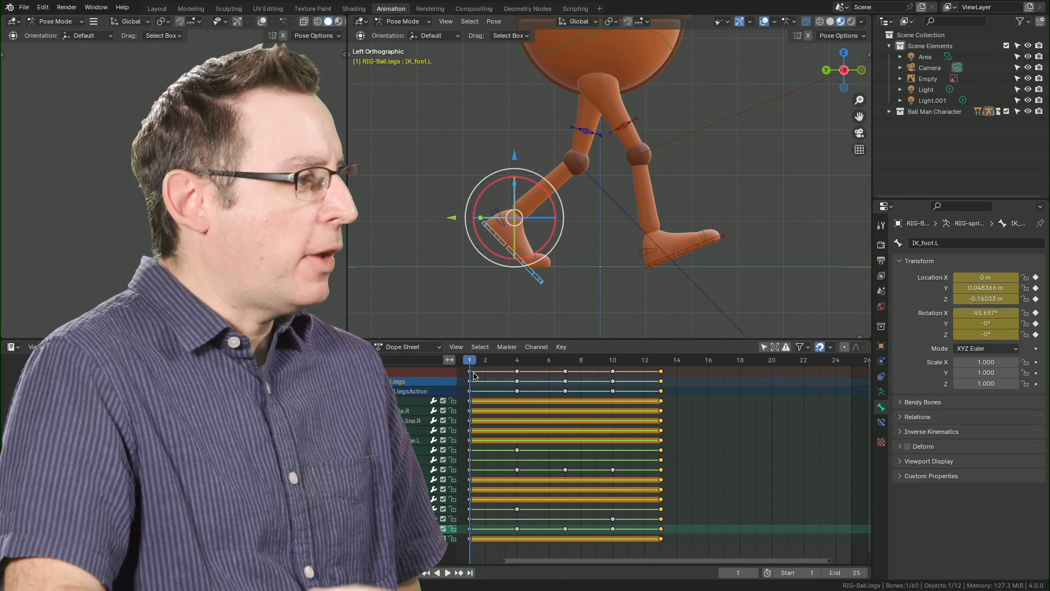
{"action": "left_click", "coordinate": [659, 266]}
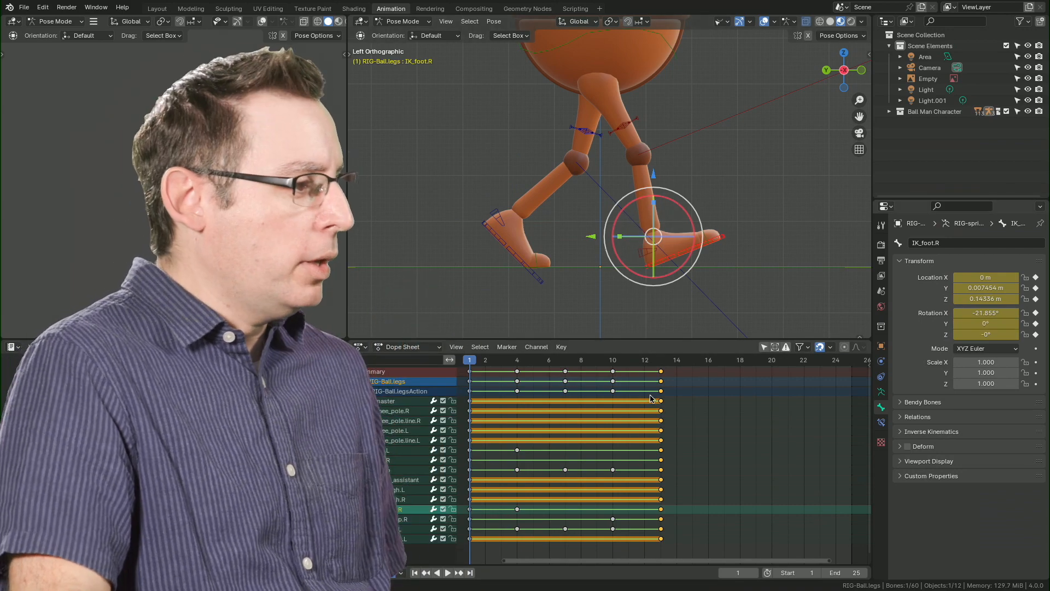
{"action": "left_click", "coordinate": [662, 363]}
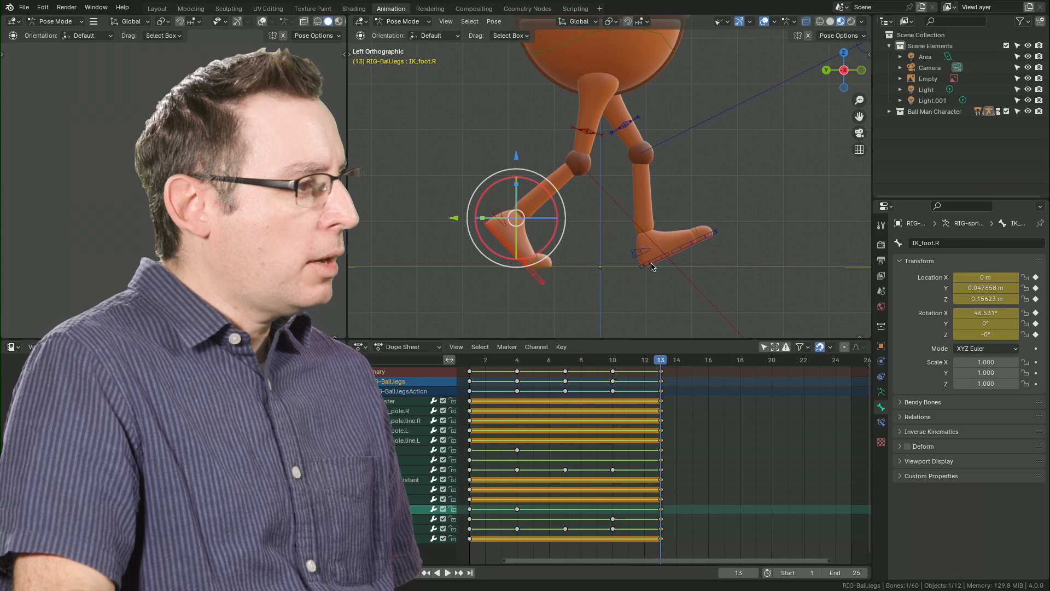
{"action": "left_click", "coordinate": [652, 266]}
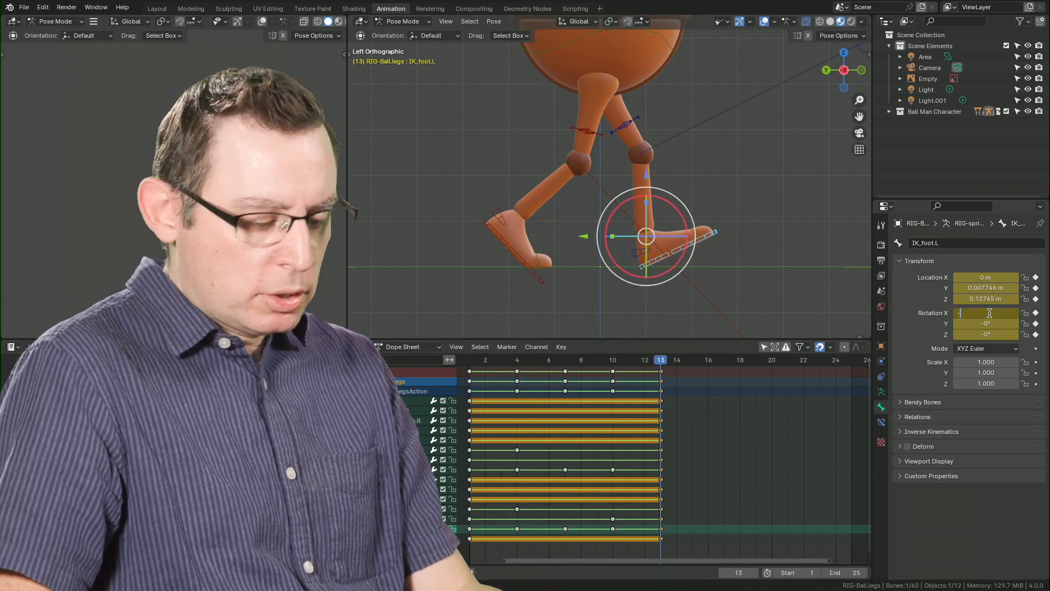
{"action": "left_click", "coordinate": [756, 207]}
Review the walk from frame 1 to 13 in playback and by scrubbing, from a perspective angle and the right orthographic view.
{"action": "key", "text": "space"}
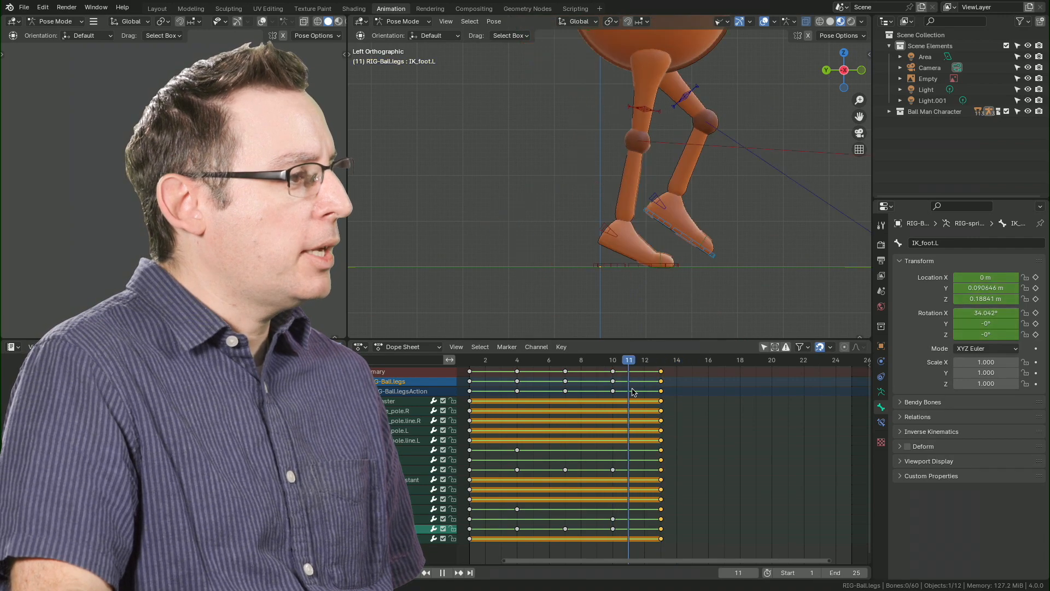
{"action": "middle_click_drag", "start_coordinate": [768, 230], "coordinate": [667, 274]}
{"action": "left_click_drag", "start_coordinate": [629, 370], "coordinate": [461, 402]}
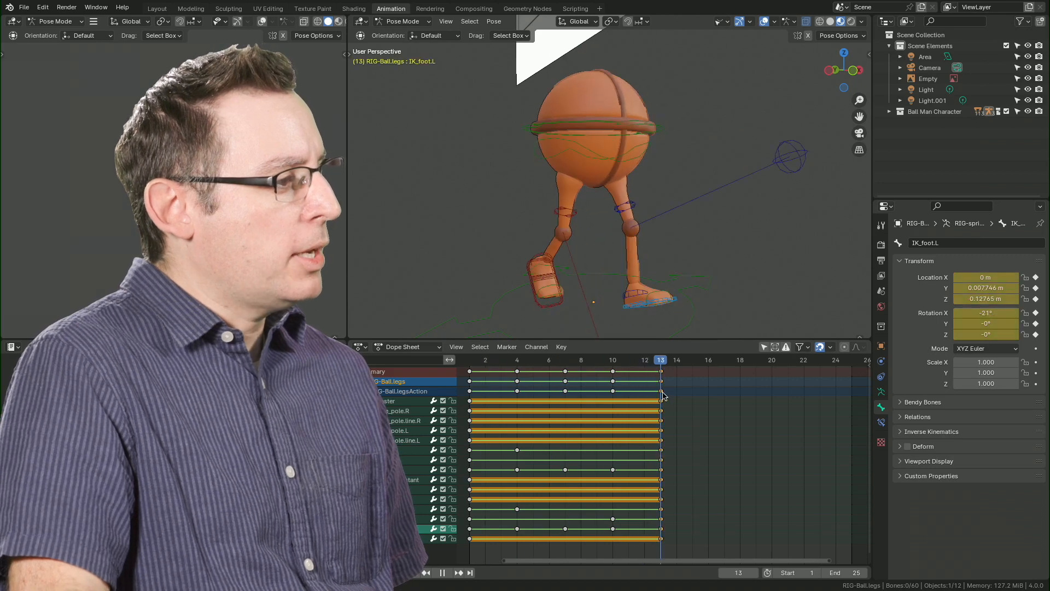
{"action": "left_click_drag", "start_coordinate": [476, 415], "coordinate": [664, 396]}
{"action": "middle_click_drag", "start_coordinate": [677, 236], "coordinate": [592, 221]}
{"action": "key", "text": "KP_5"}
{"action": "key", "text": "KP_3"}
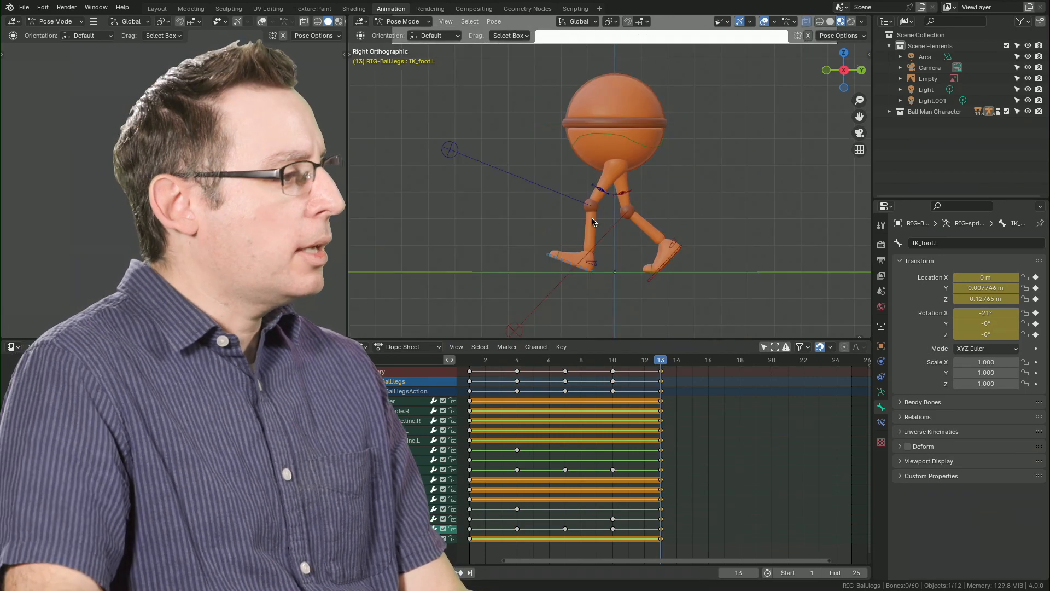
Examine the walk from the left orthographic view, scrubbing between frames 1 and 13 and playing it back.
{"action": "key", "text": "ctrl+KP_3"}
{"action": "left_click_drag", "start_coordinate": [657, 366], "coordinate": [486, 384]}
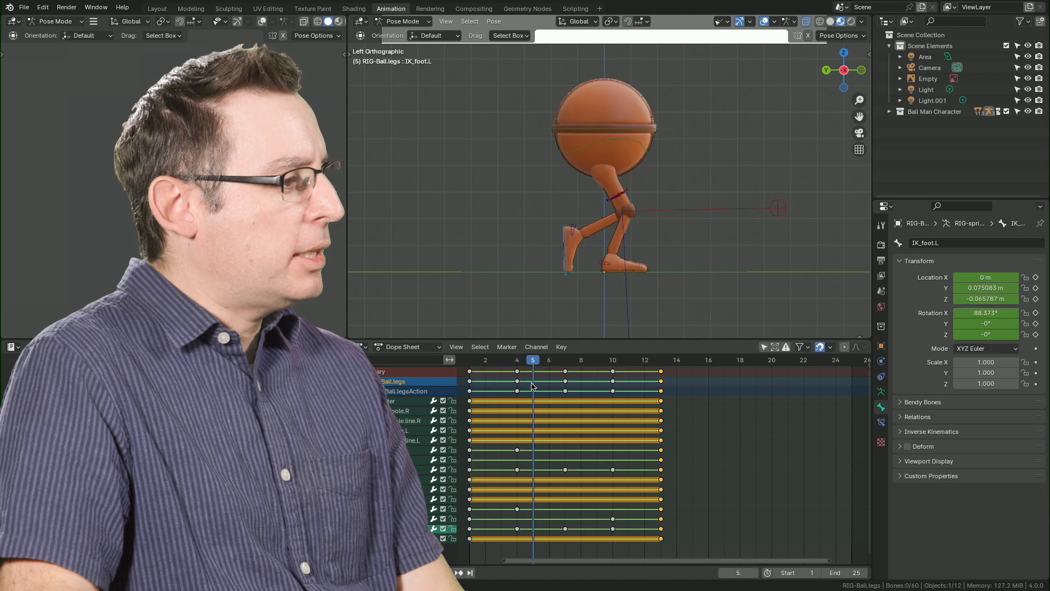
{"action": "left_click_drag", "start_coordinate": [577, 385], "coordinate": [489, 404]}
{"action": "left_click_drag", "start_coordinate": [554, 405], "coordinate": [668, 395]}
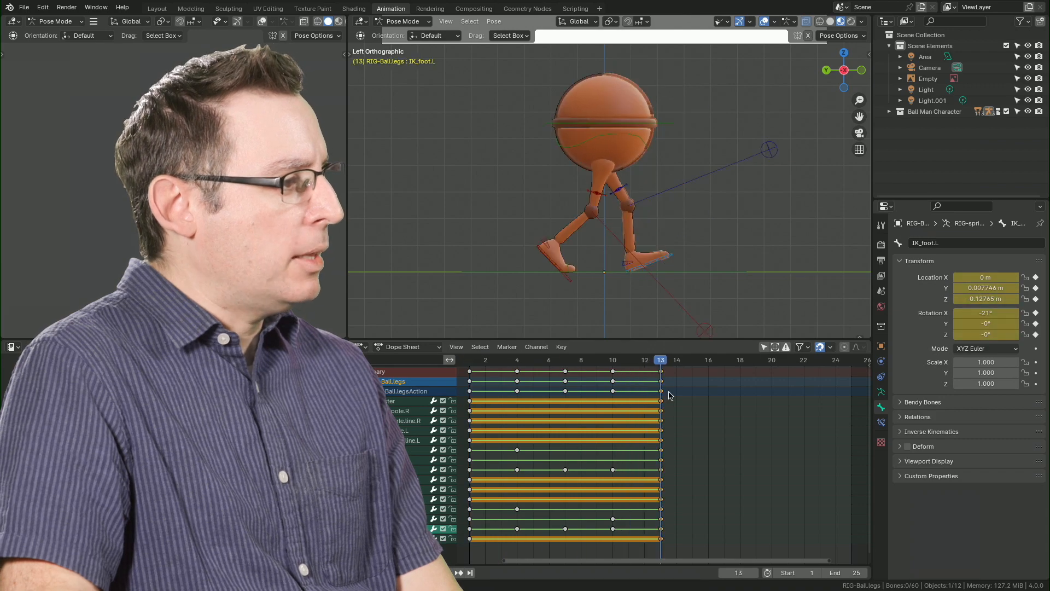
{"action": "left_click_drag", "start_coordinate": [600, 404], "coordinate": [657, 397]}
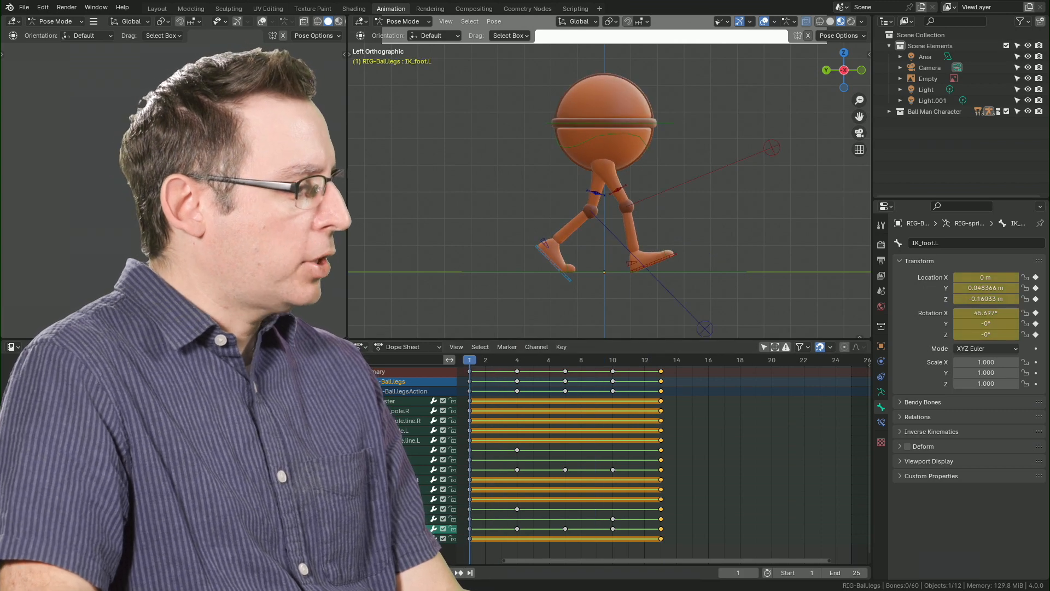
{"action": "key", "text": "space"}
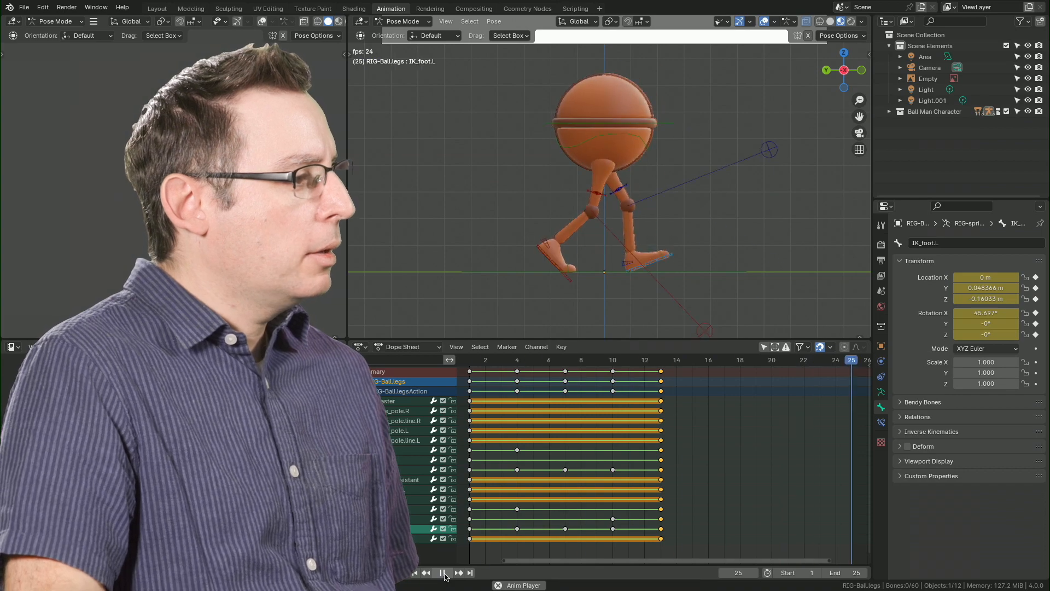
{"action": "left_click", "coordinate": [443, 573]}
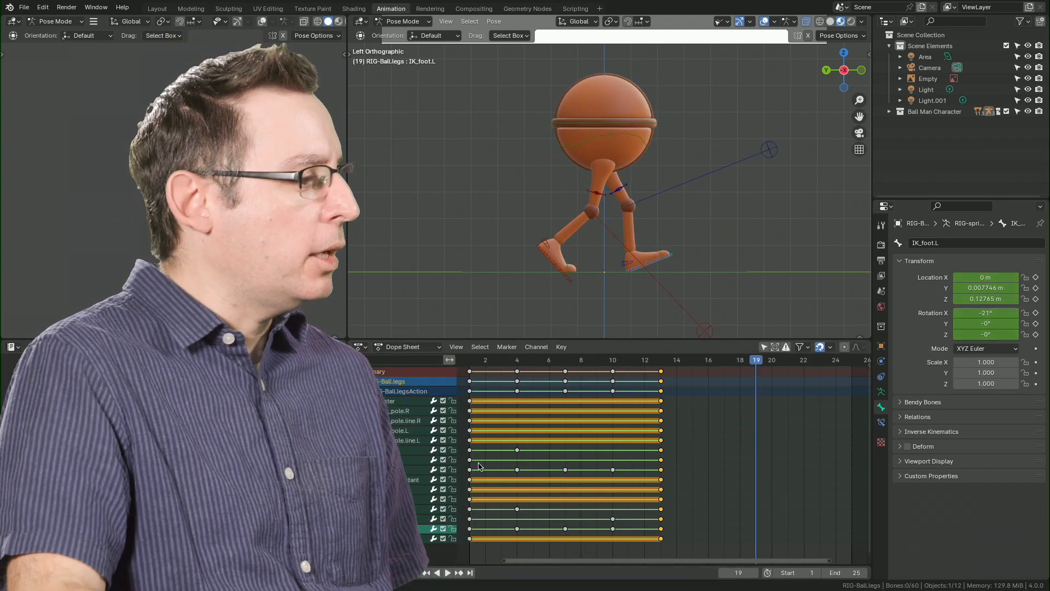
{"action": "key", "text": "space"}
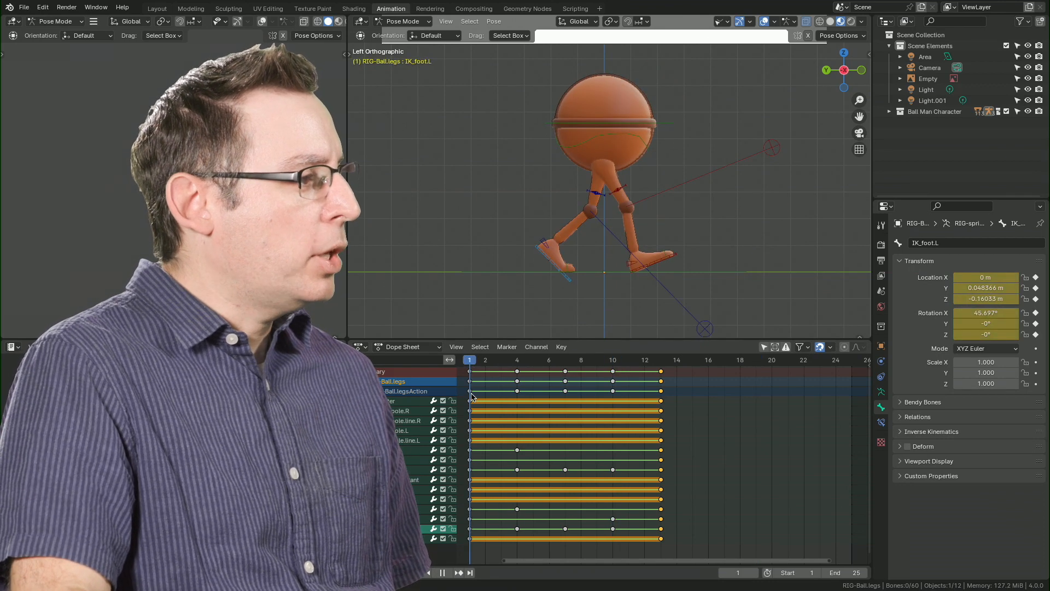
{"action": "left_click_drag", "start_coordinate": [614, 389], "coordinate": [641, 397]}
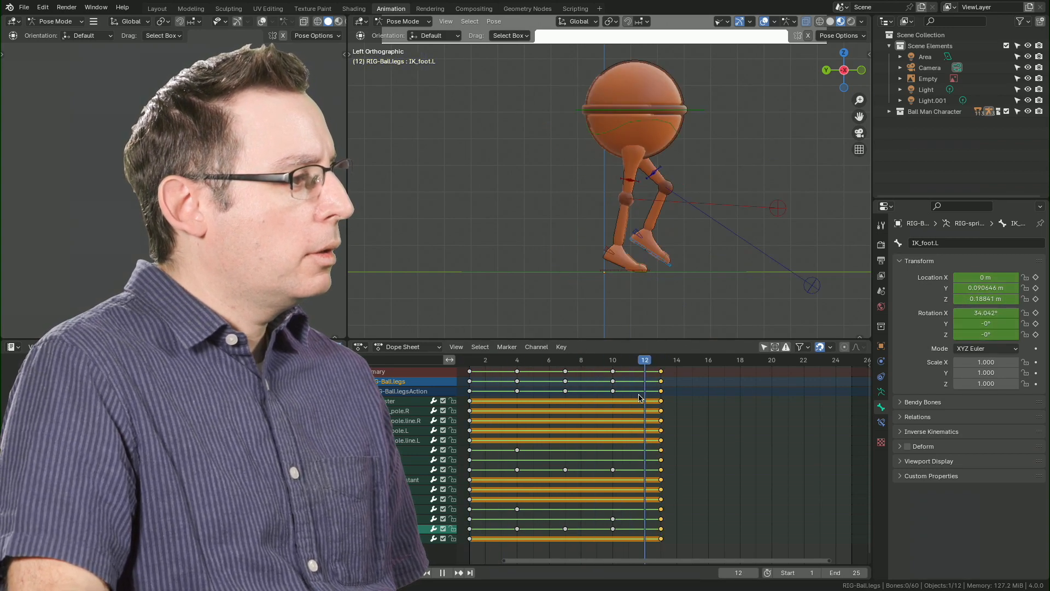